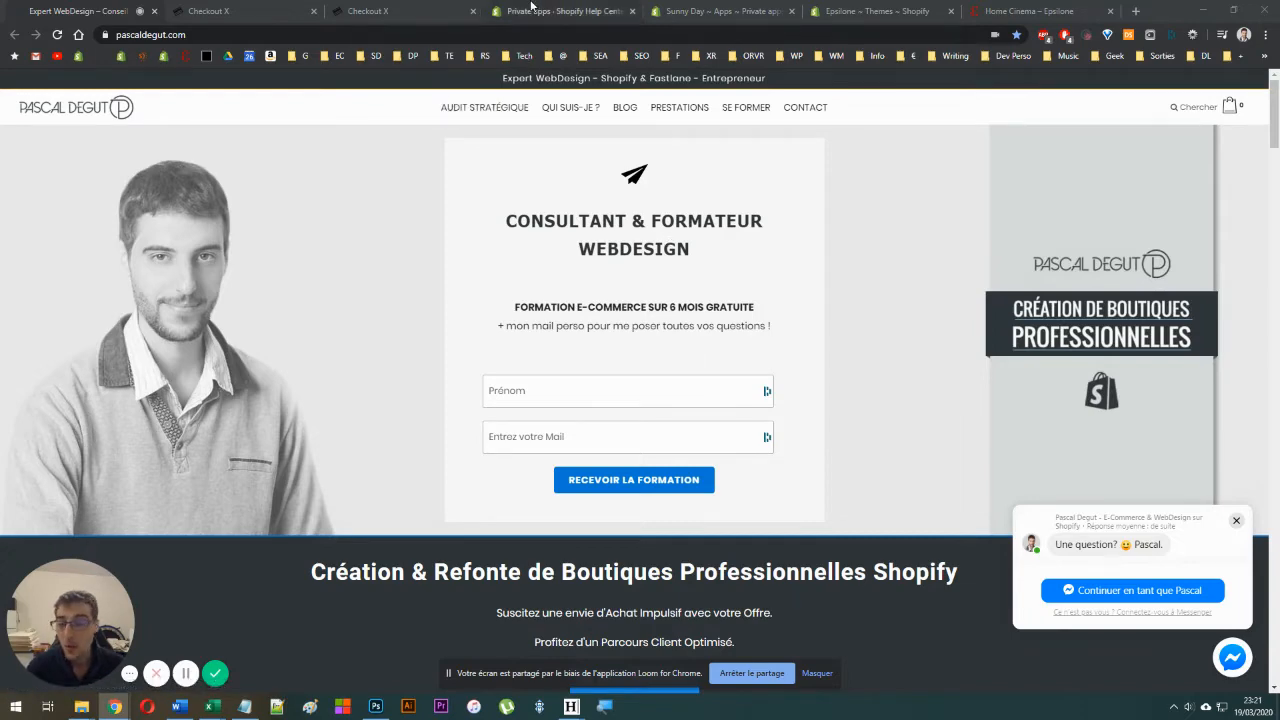
Review Shopify's private apps help page and the Sunny Day store's installed apps and private apps pages.
{"action": "left_click", "coordinate": [531, 8]}
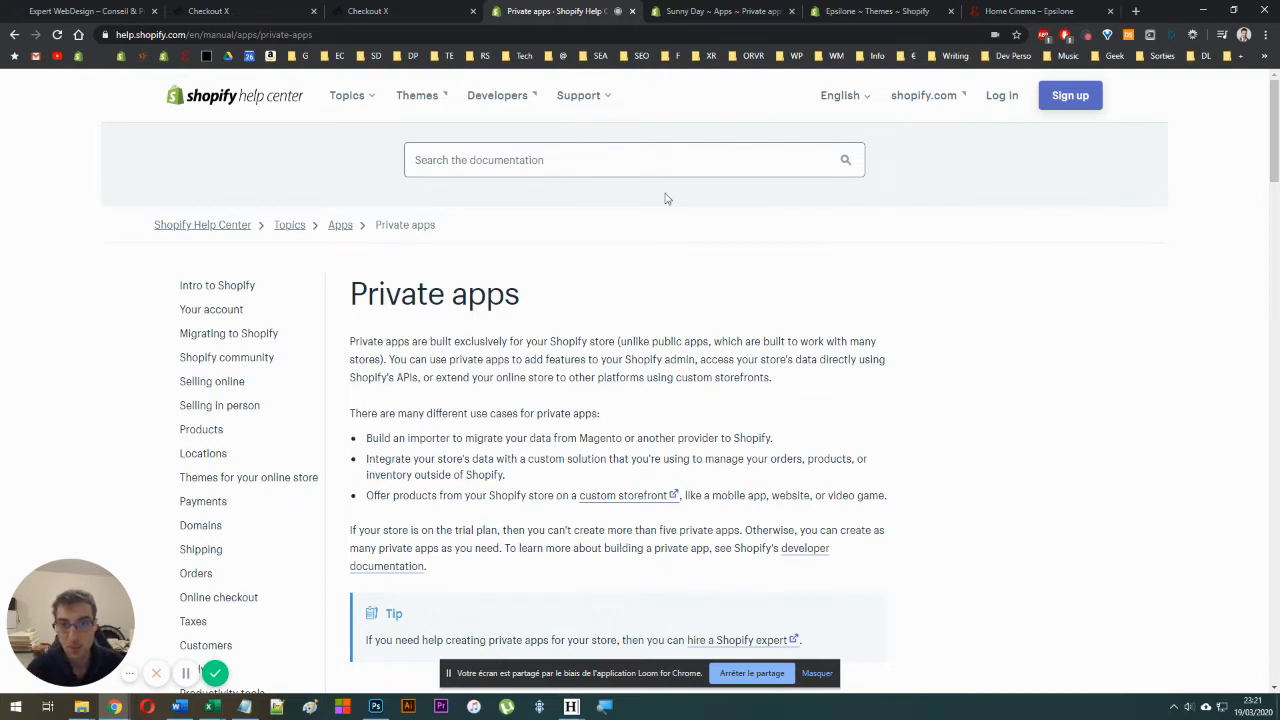
{"action": "left_click", "coordinate": [727, 9]}
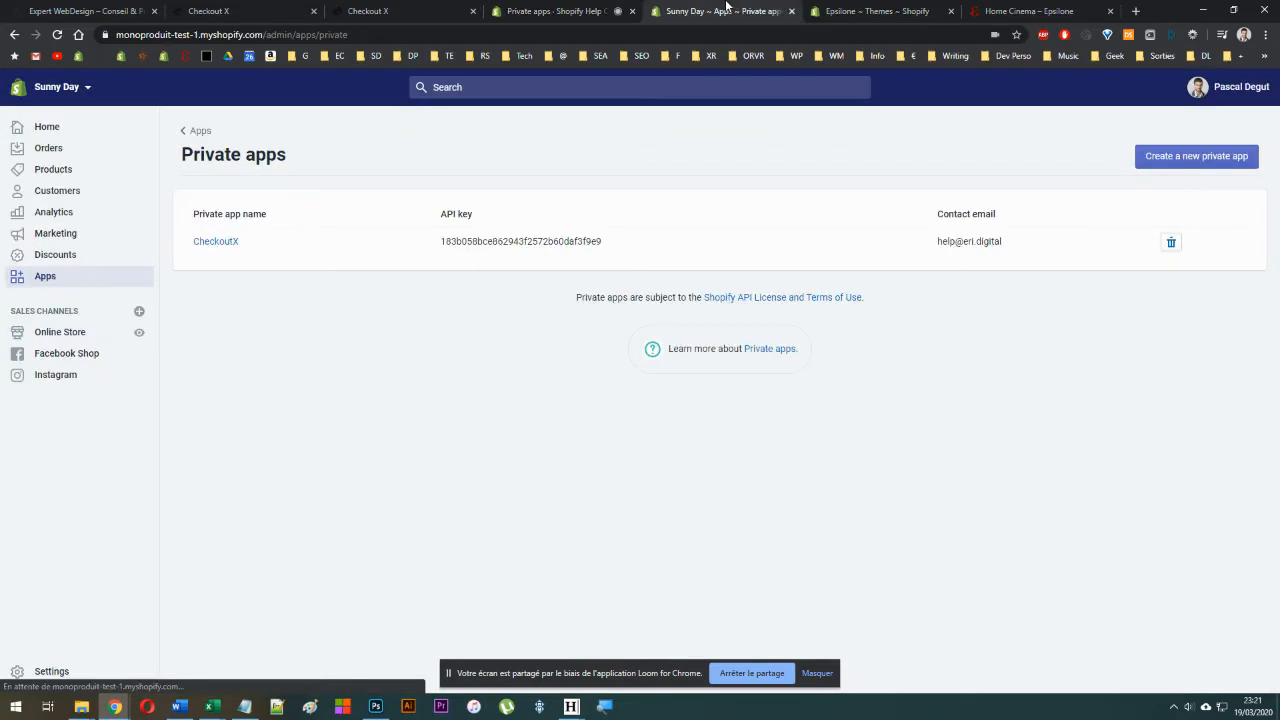
{"action": "left_click", "coordinate": [69, 282]}
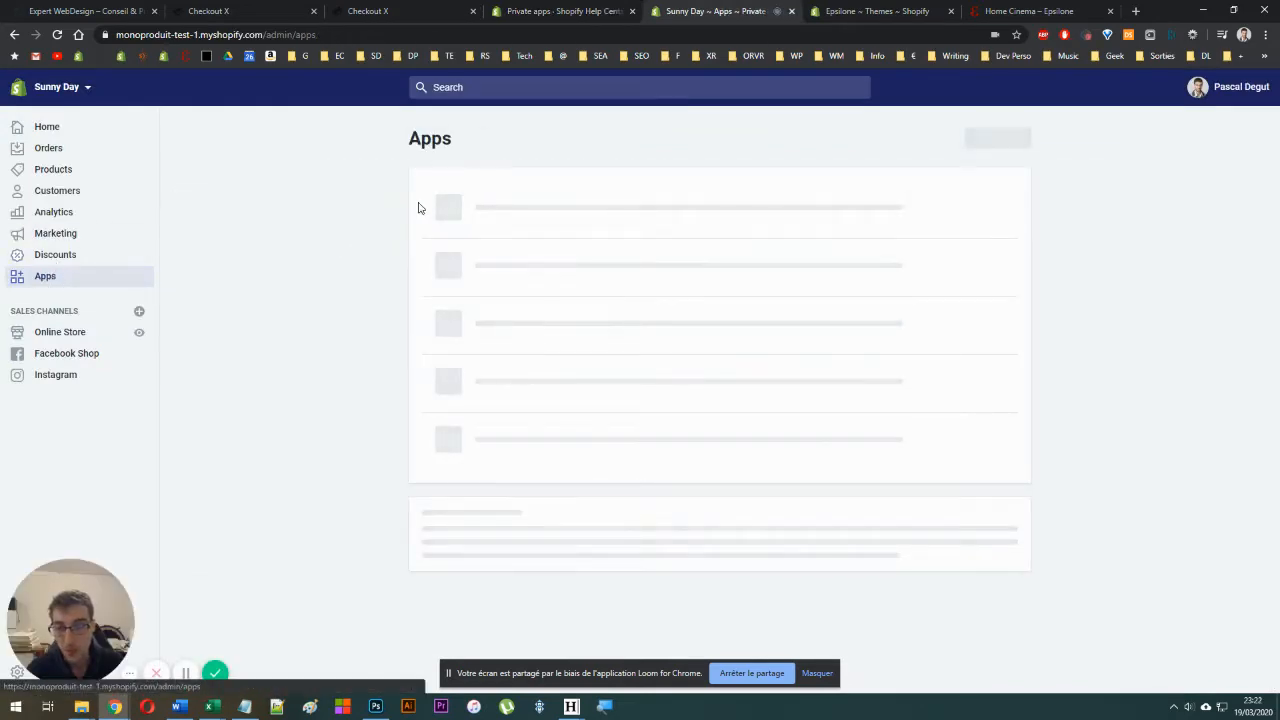
{"action": "scroll", "coordinate": [291, 306], "scroll_direction": "down", "scroll_amount": 7}
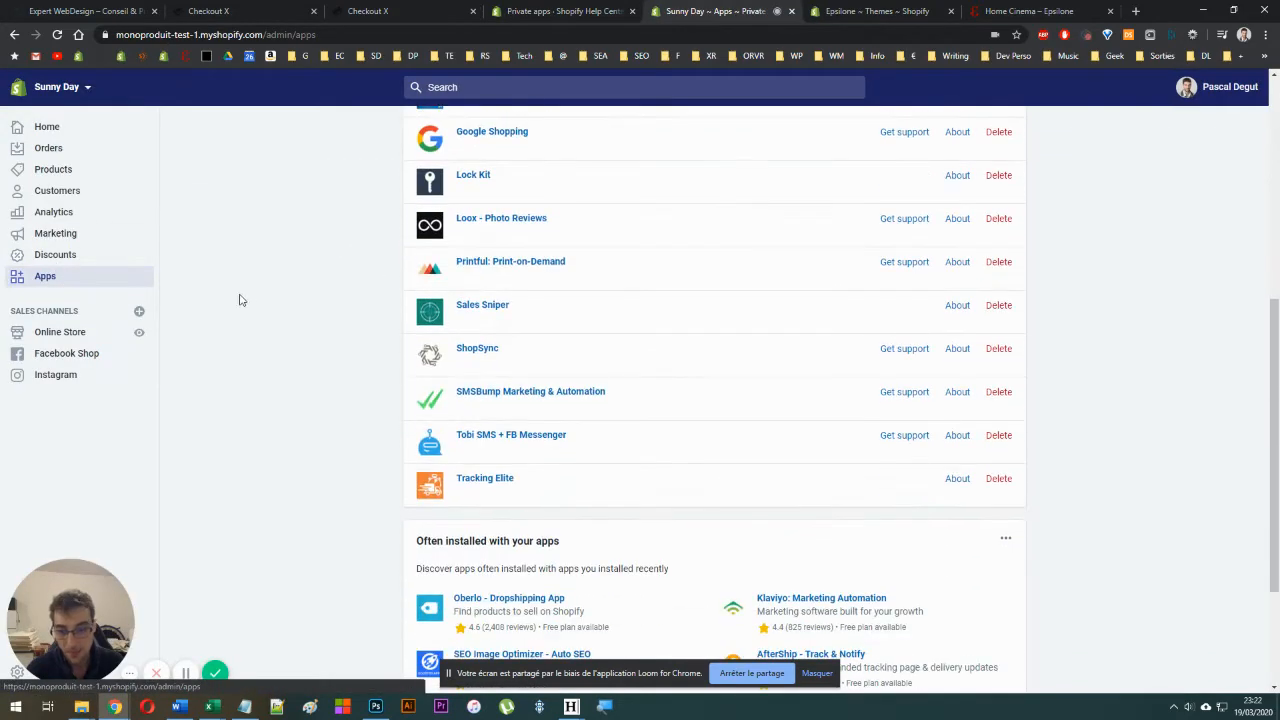
{"action": "scroll", "coordinate": [200, 300], "scroll_direction": "up", "scroll_amount": 4}
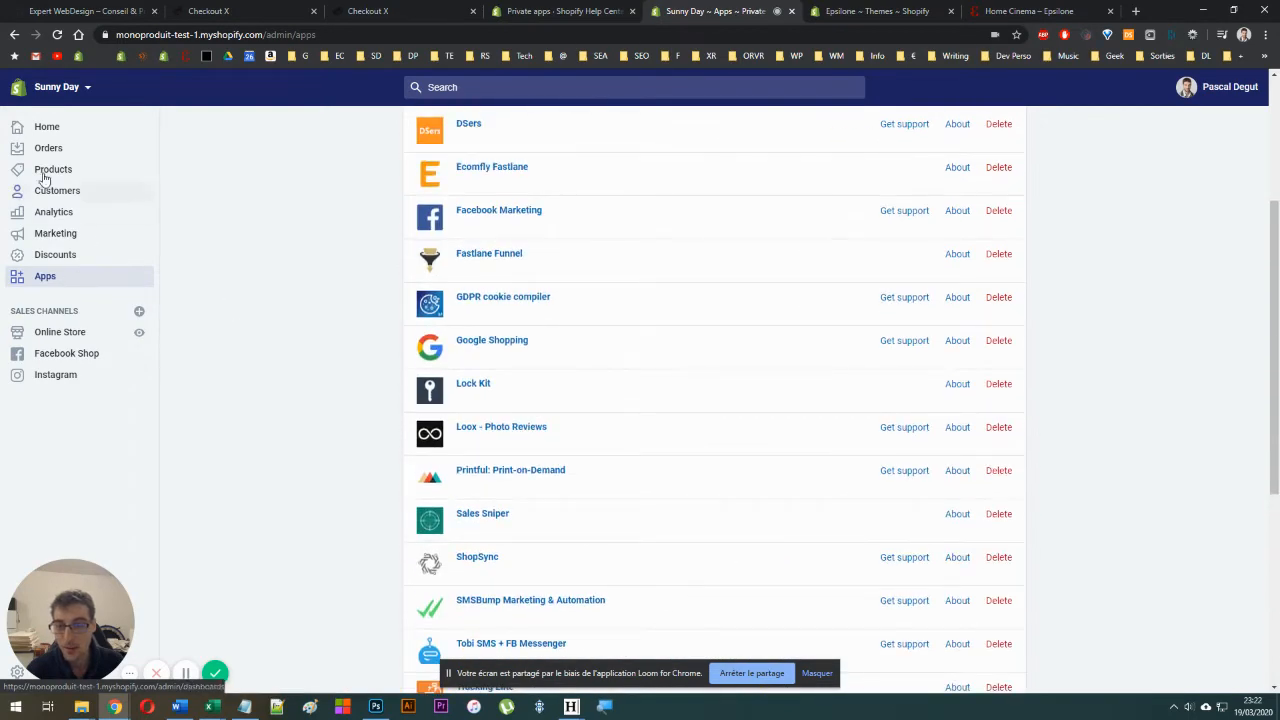
{"action": "left_click", "coordinate": [14, 34]}
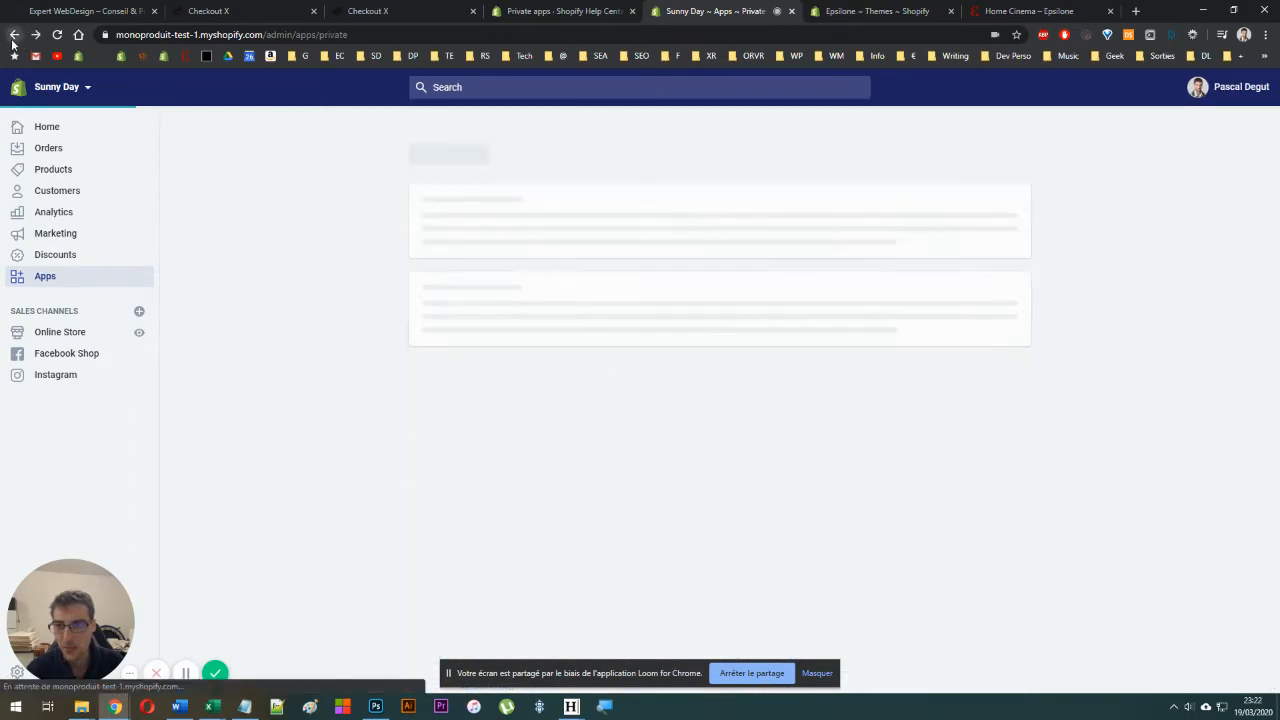
{"action": "left_click_drag", "start_coordinate": [313, 35], "coordinate": [400, 35]}
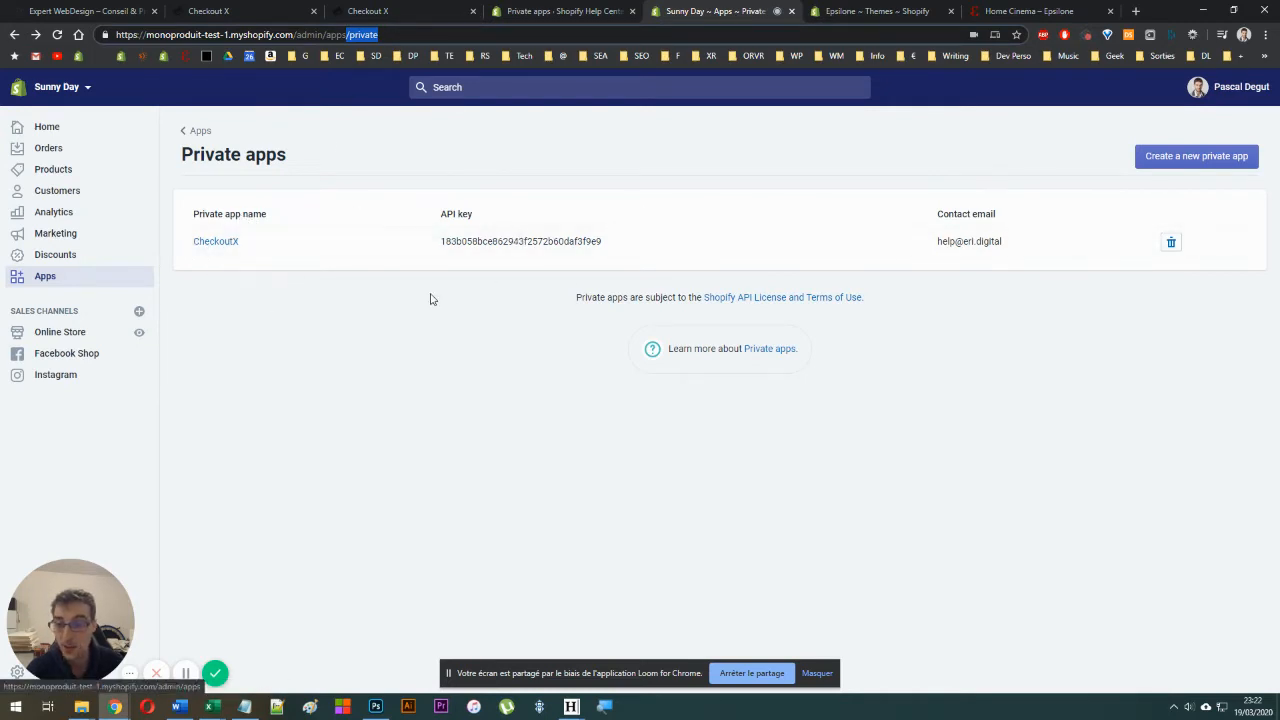
Compare the Checkout X store connection pages of monoproduit-test-1 and monoproduit-test-2, including the old connection notice.
{"action": "left_click", "coordinate": [193, 8]}
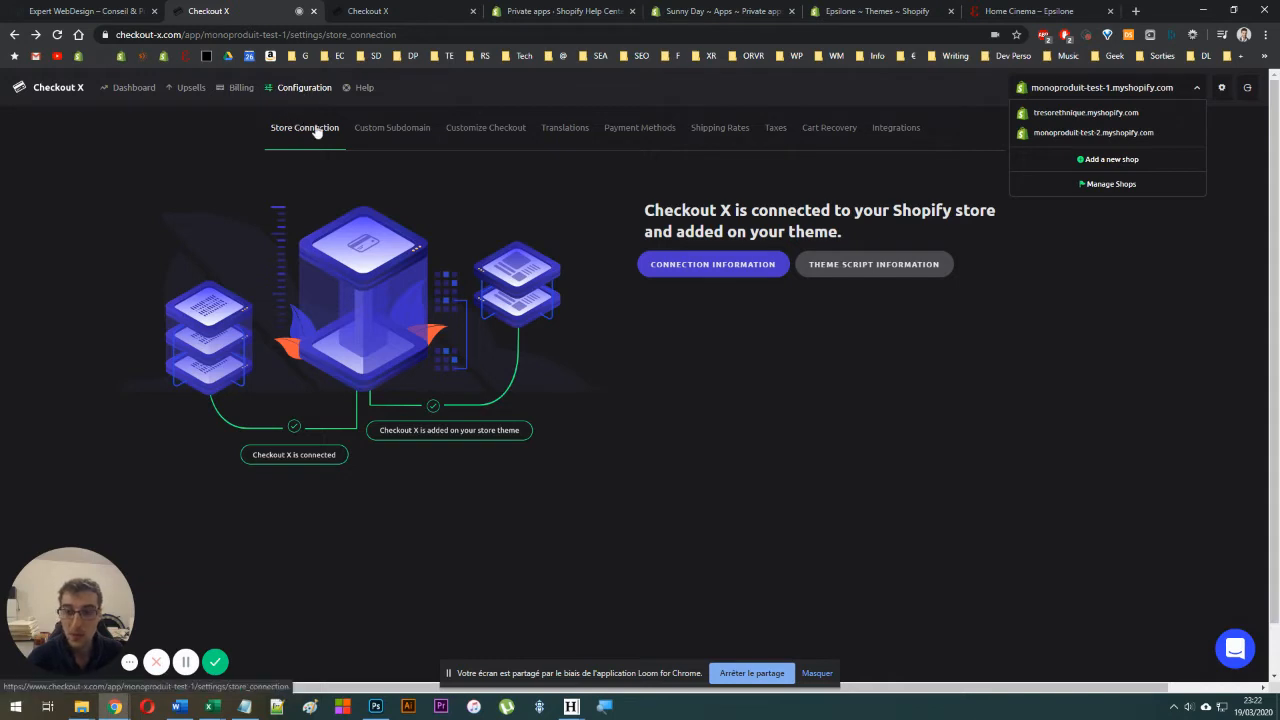
{"action": "left_click", "coordinate": [407, 9]}
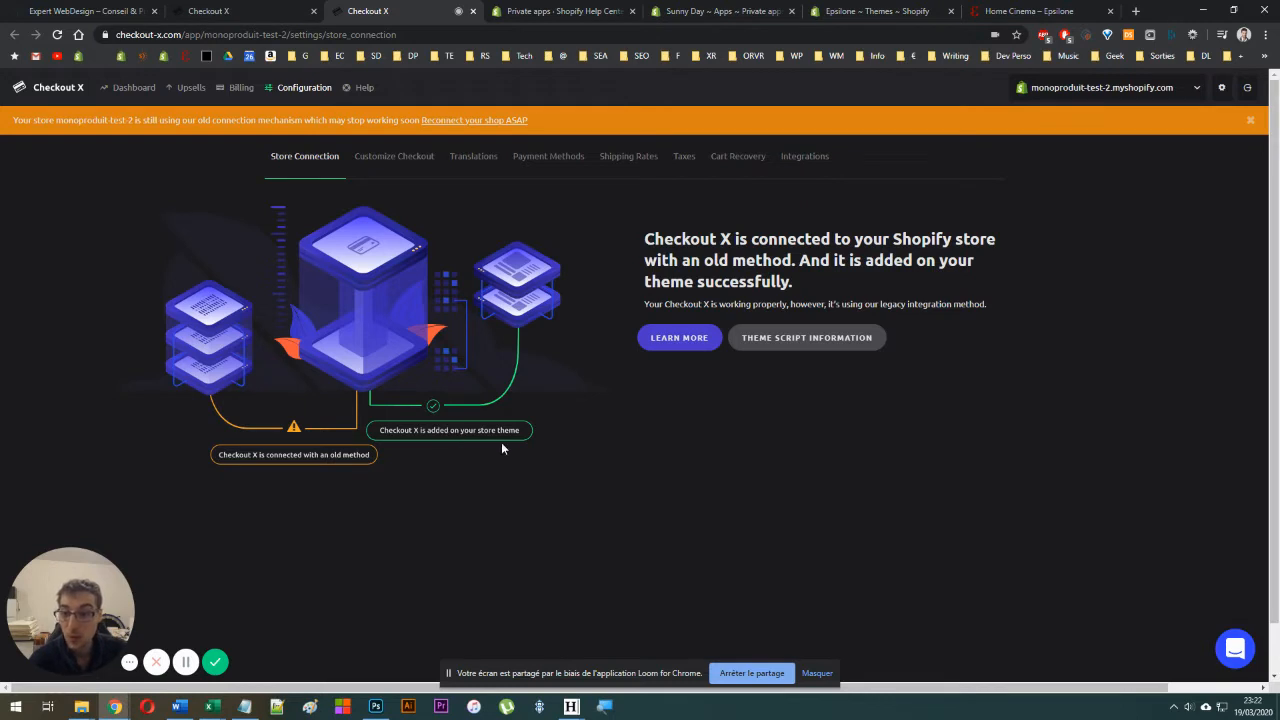
{"action": "left_click_drag", "start_coordinate": [14, 121], "coordinate": [575, 134]}
{"action": "left_click", "coordinate": [610, 119]}
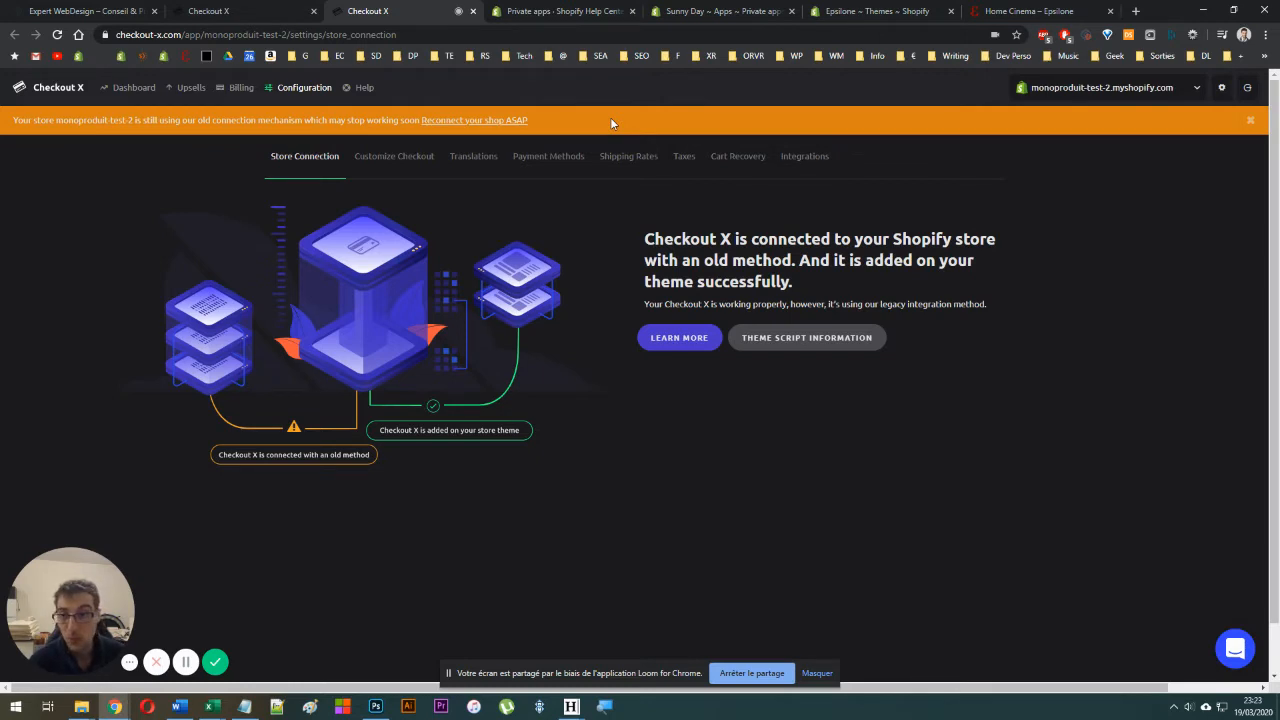
Start reconnecting the monoproduit-test-2 shop to Checkout X with the manual method, after a look at the support chat.
{"action": "left_click", "coordinate": [473, 121]}
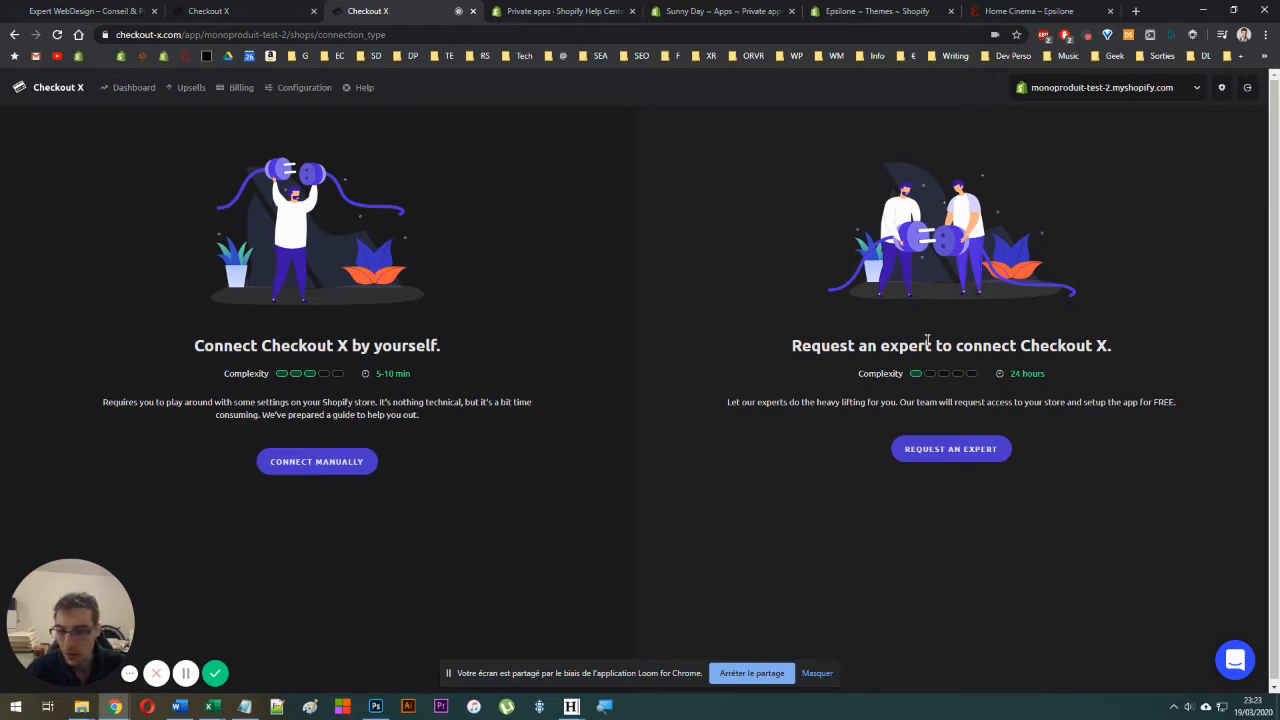
{"action": "left_click", "coordinate": [1237, 660]}
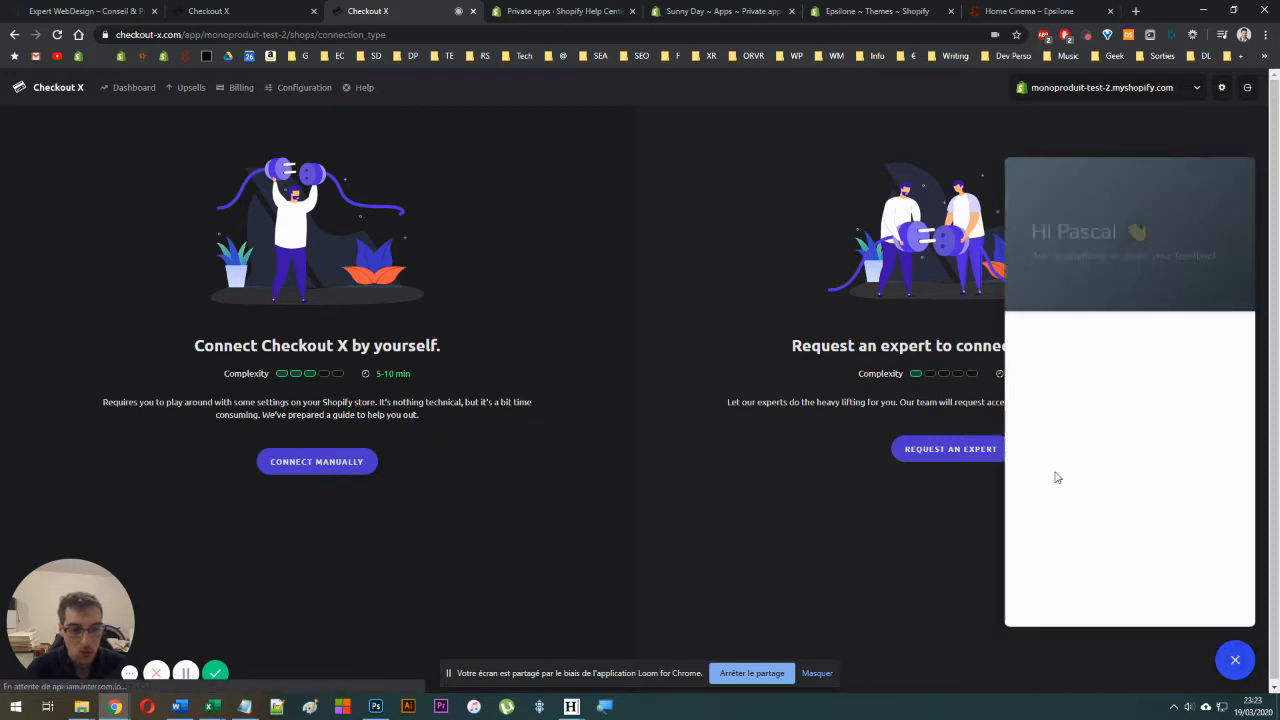
{"action": "left_click", "coordinate": [1238, 668]}
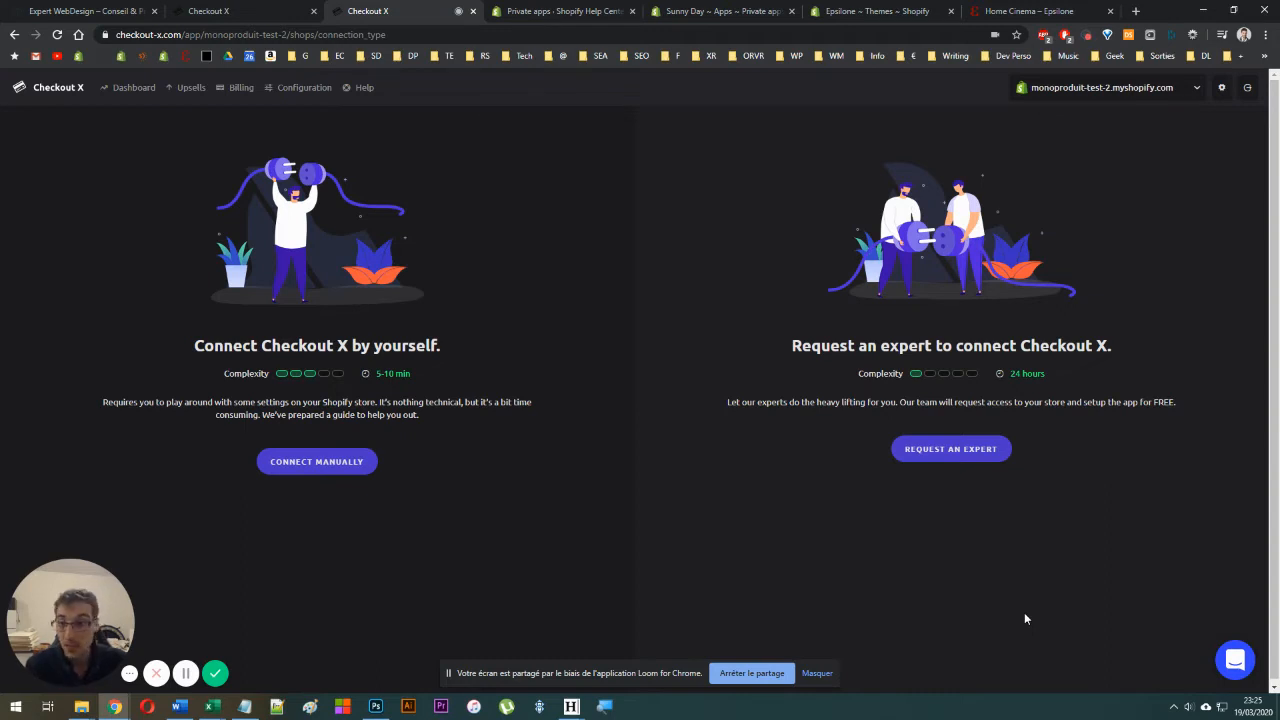
{"action": "left_click", "coordinate": [1233, 664]}
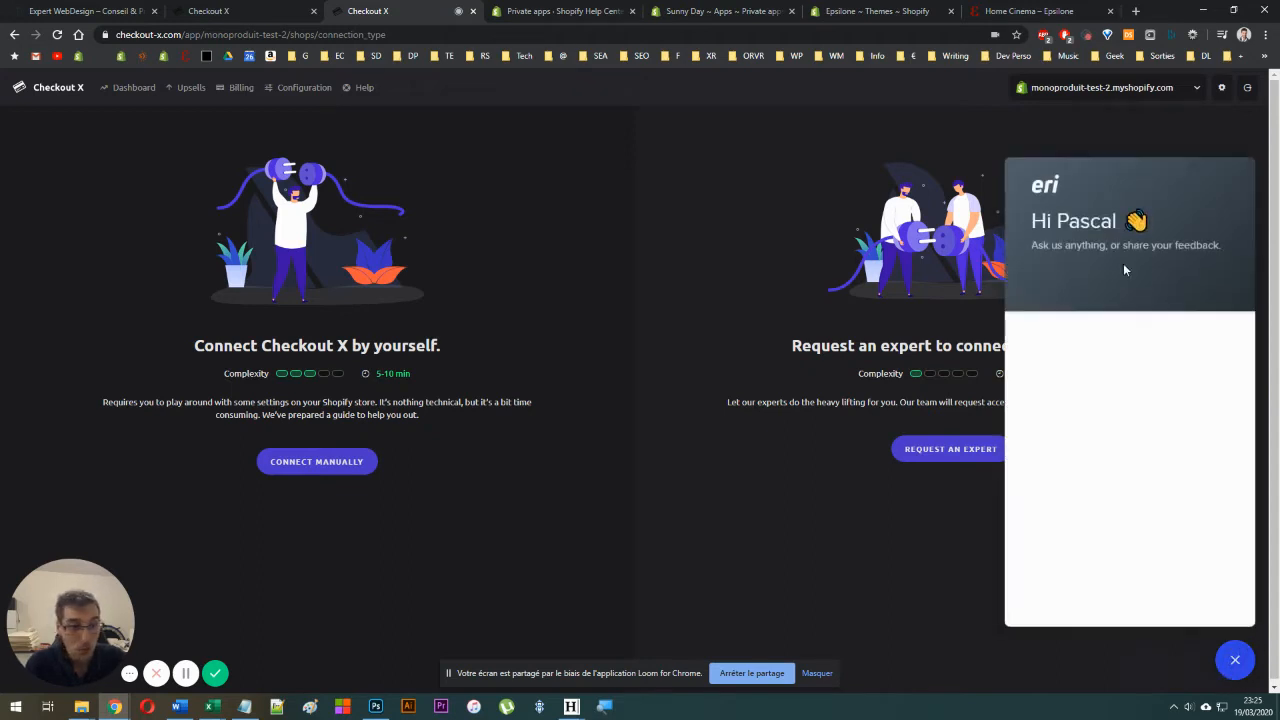
{"action": "left_click", "coordinate": [1230, 662]}
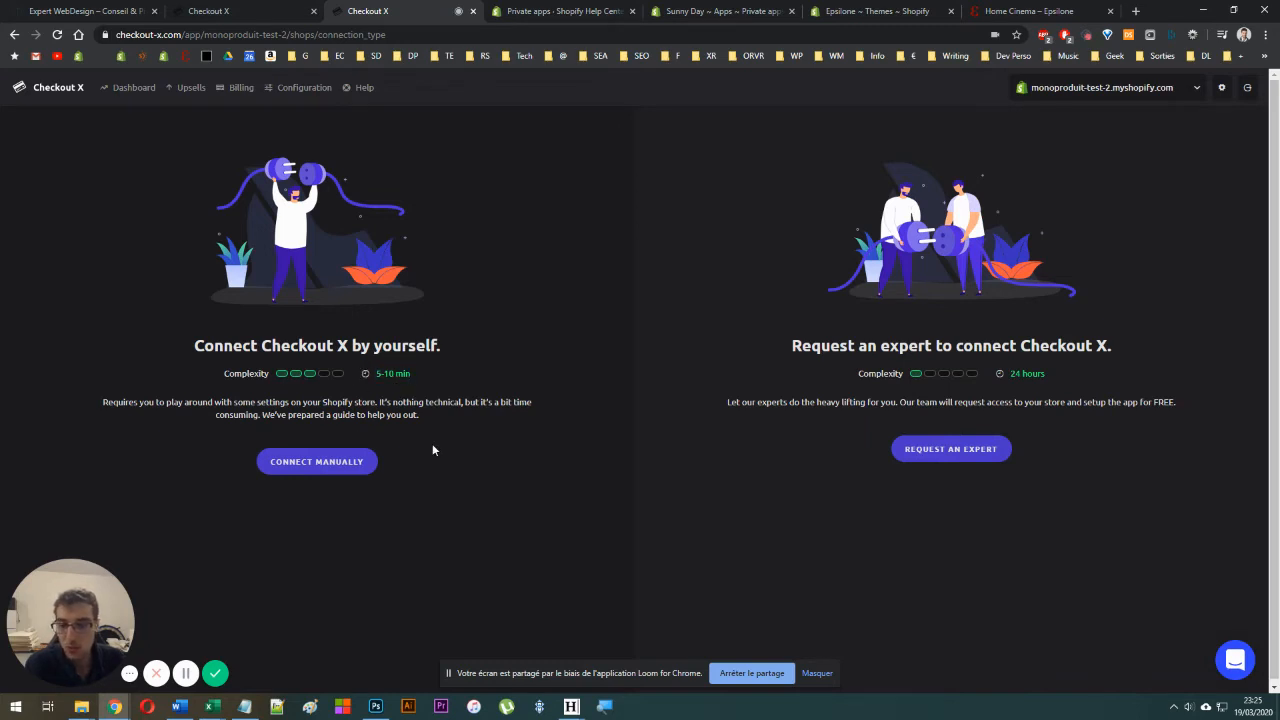
{"action": "left_click", "coordinate": [341, 462]}
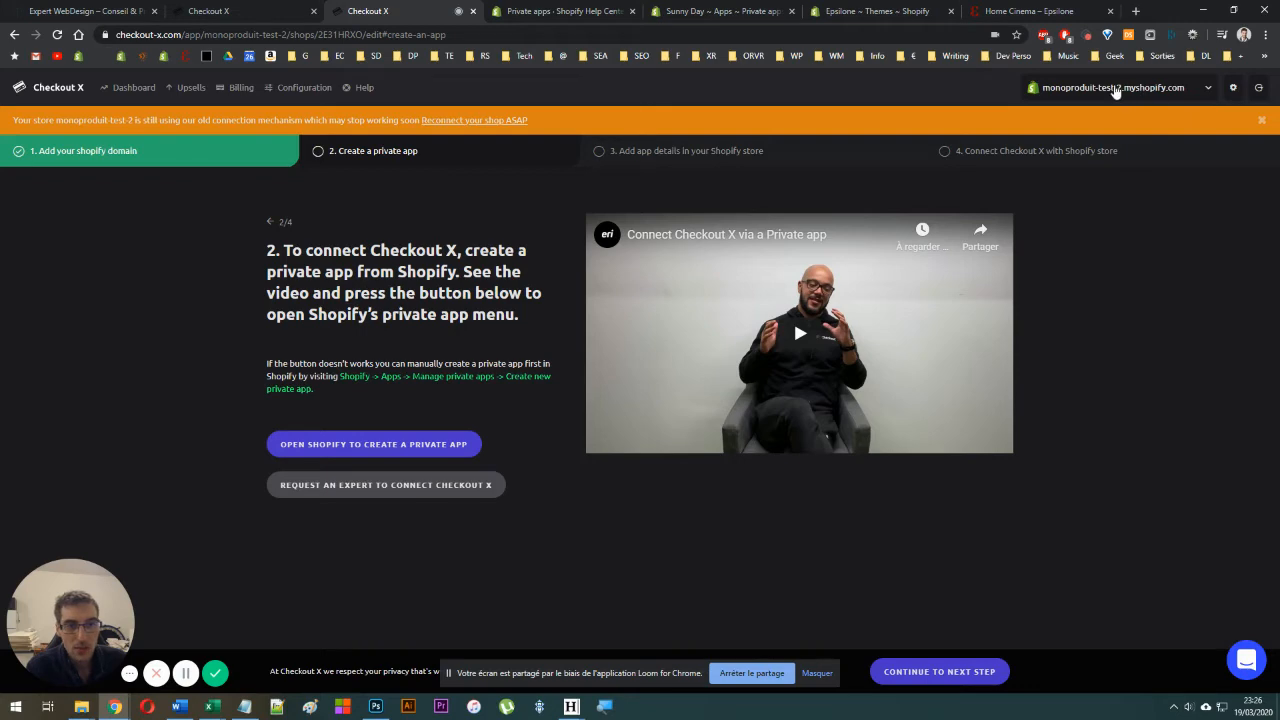
Move the Epsilone store tab beside the Checkout X tab and close the Shopify help and Sunny Day tabs.
{"action": "left_click", "coordinate": [884, 8]}
{"action": "left_click_drag", "start_coordinate": [884, 8], "coordinate": [560, 9]}
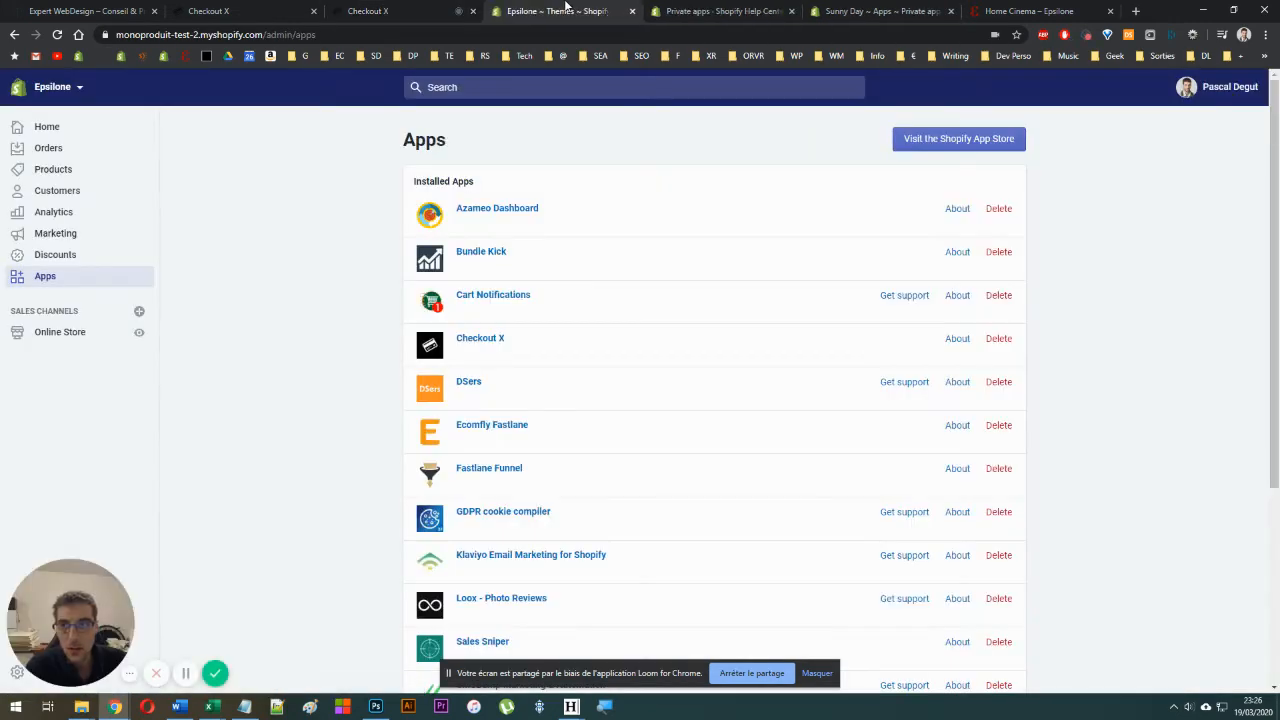
{"action": "left_click", "coordinate": [785, 12]}
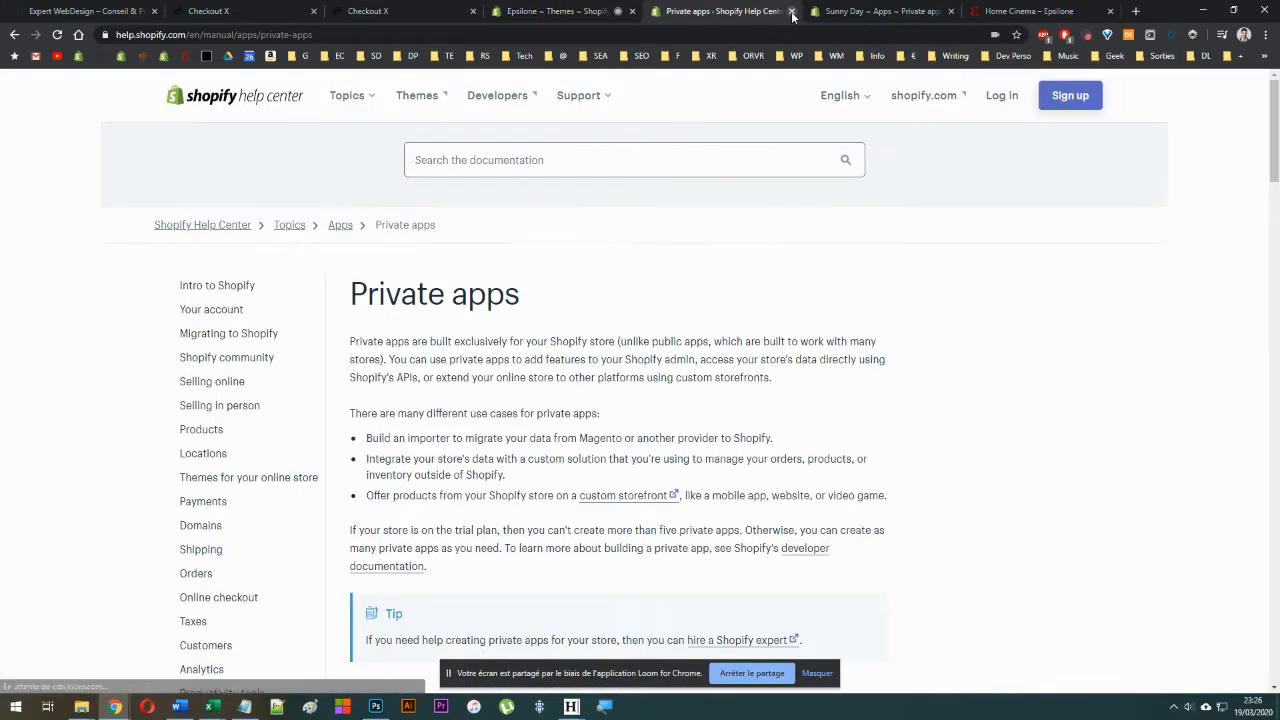
{"action": "left_click", "coordinate": [791, 12]}
{"action": "left_click", "coordinate": [791, 12]}
{"action": "left_click", "coordinate": [542, 10]}
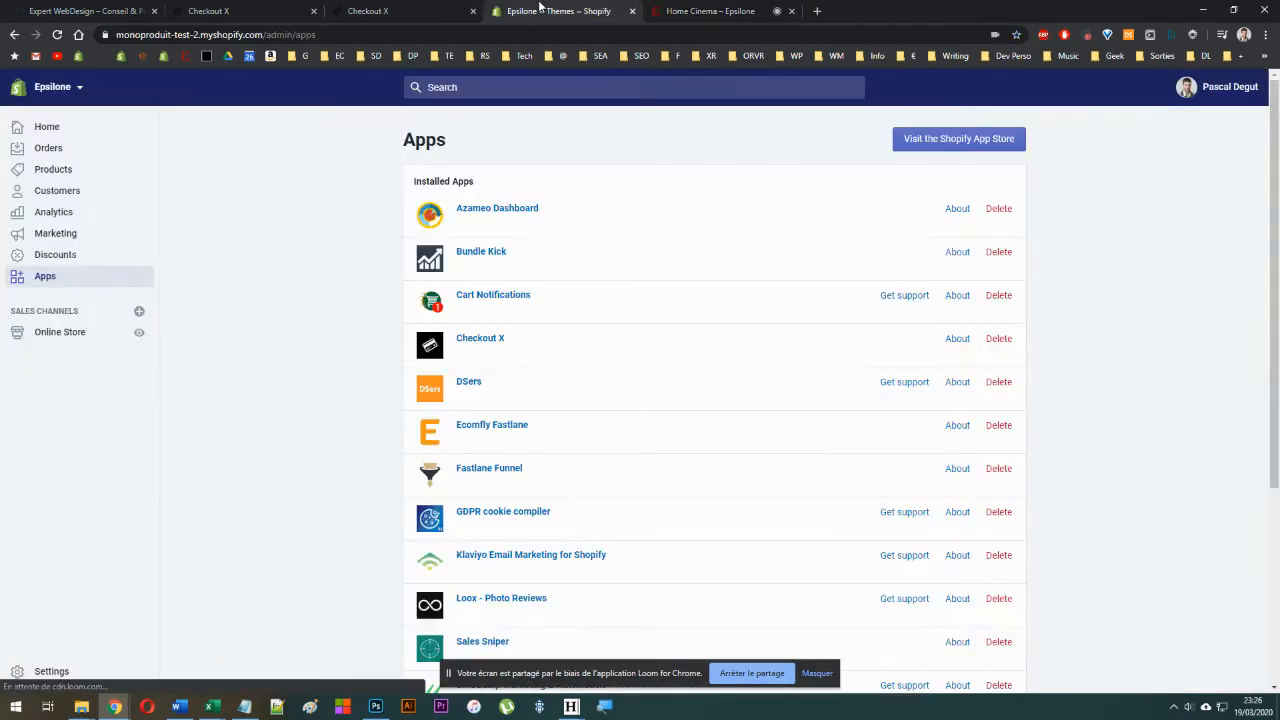
Open Shopify's private app creation form from Checkout X and advance the connection guide to the app details step.
{"action": "left_click", "coordinate": [405, 11]}
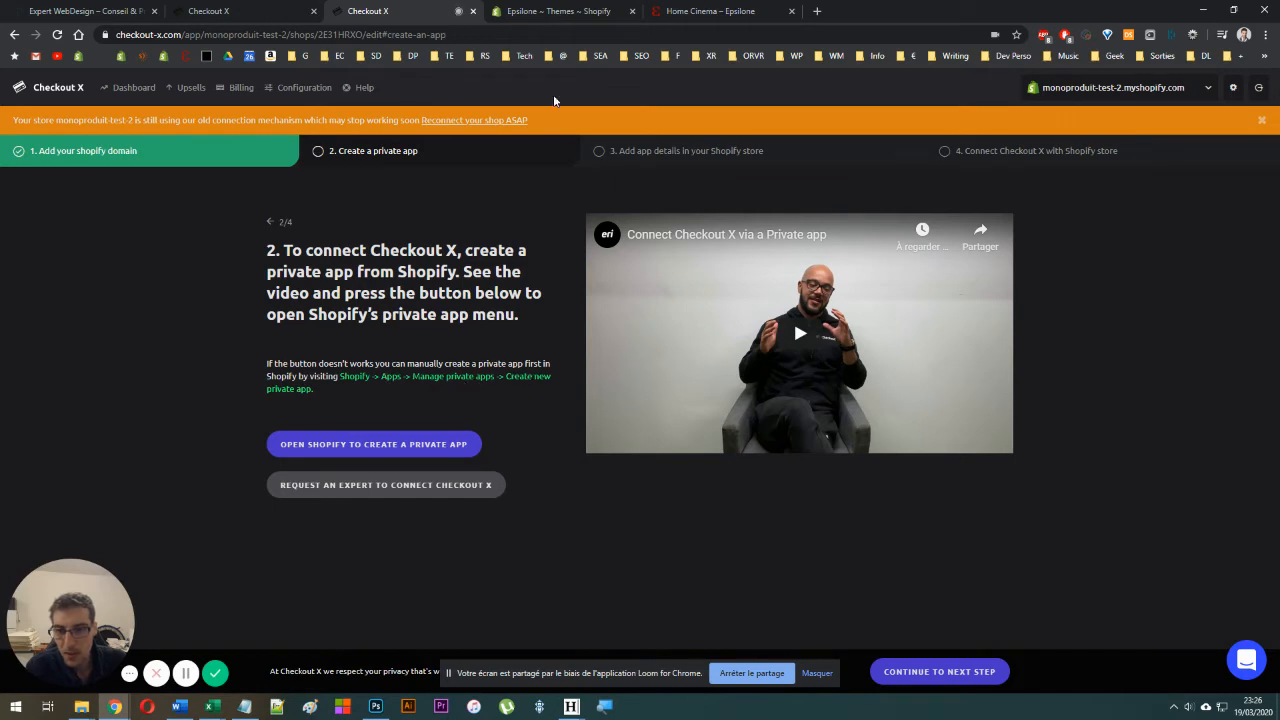
{"action": "left_click", "coordinate": [344, 449]}
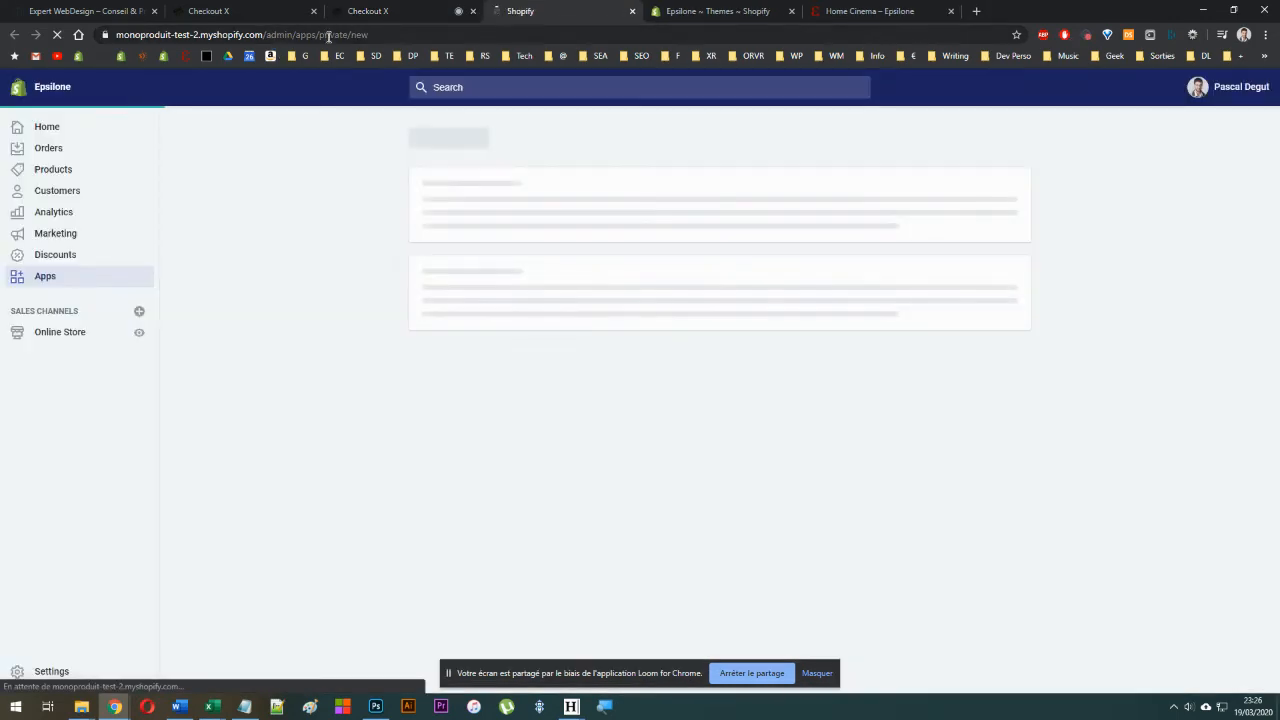
{"action": "double_click", "coordinate": [315, 34]}
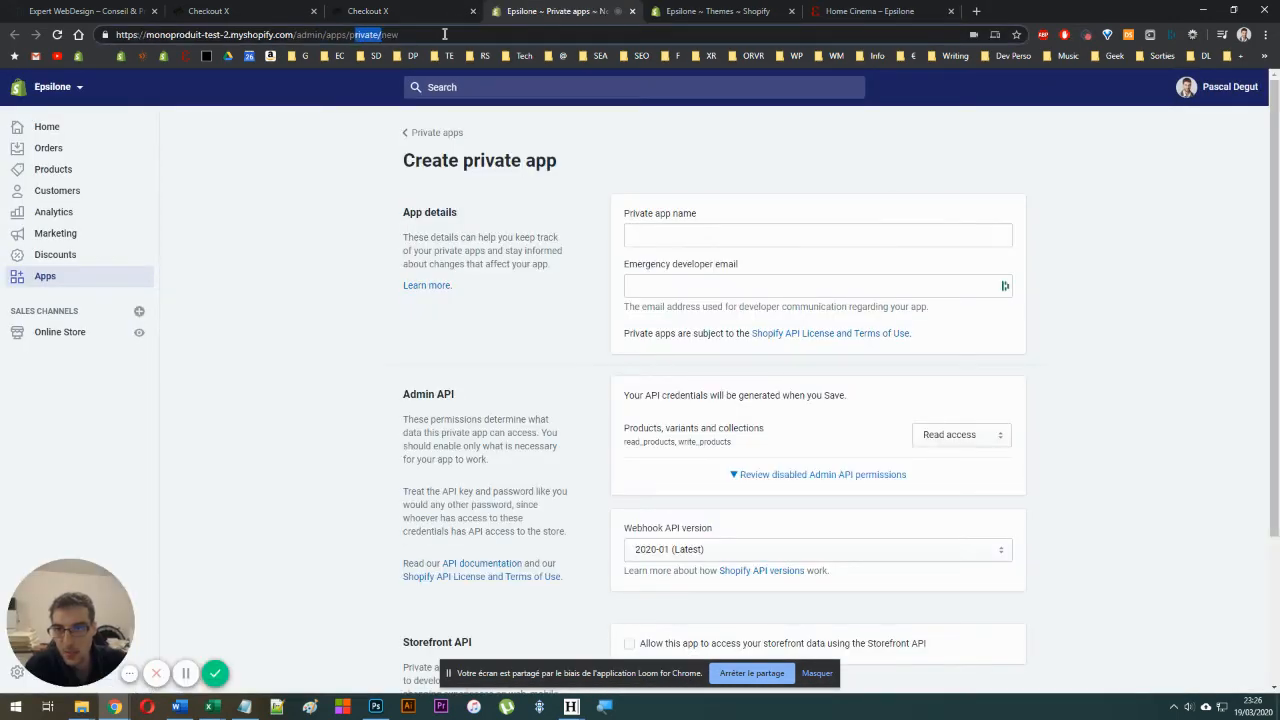
{"action": "left_click", "coordinate": [410, 11]}
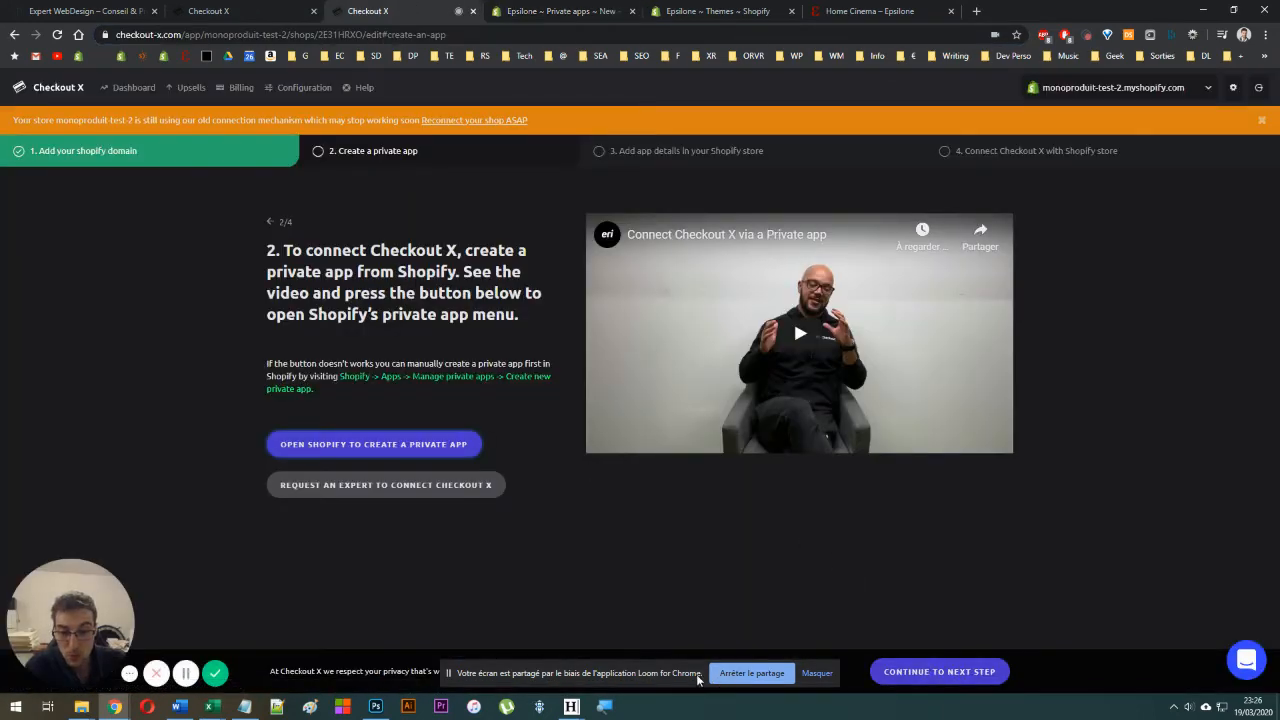
{"action": "left_click_drag", "start_coordinate": [681, 678], "coordinate": [676, 620]}
{"action": "left_click", "coordinate": [939, 671]}
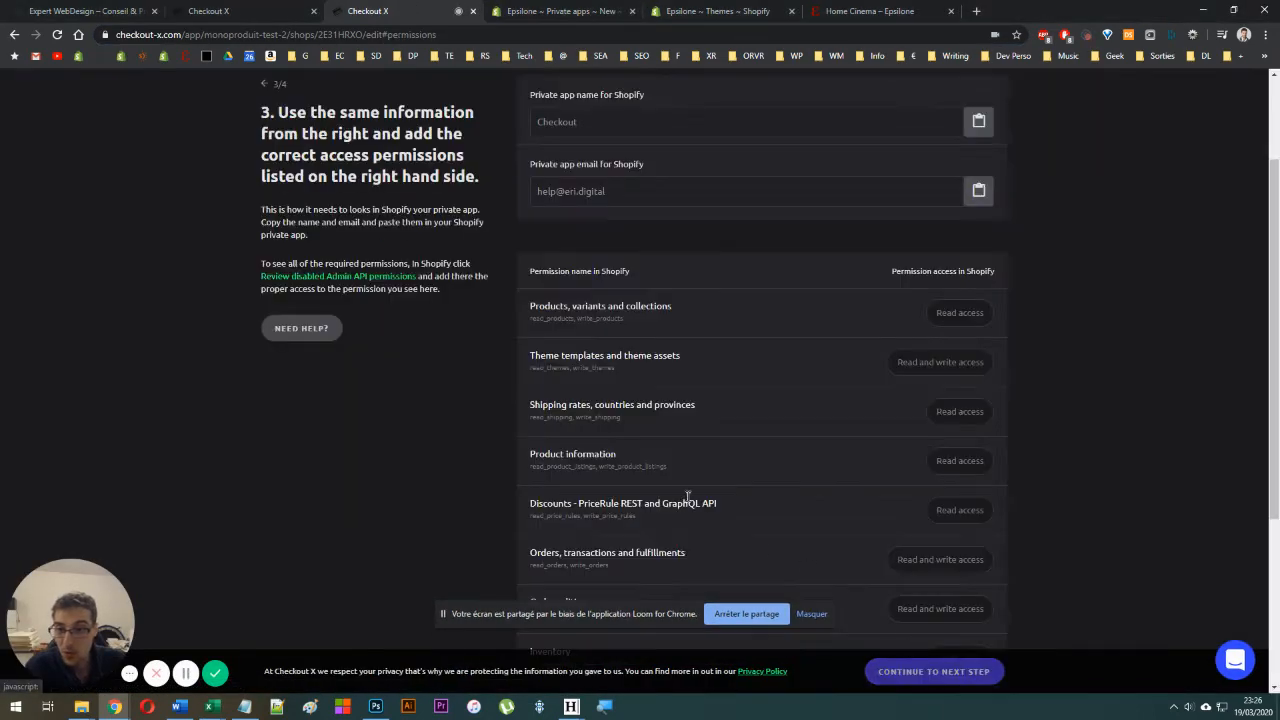
Copy the private app name Checkout from Checkout X into the Private app name field in Shopify.
{"action": "scroll", "coordinate": [460, 290], "scroll_direction": "up", "scroll_amount": 2}
{"action": "double_click", "coordinate": [575, 262]}
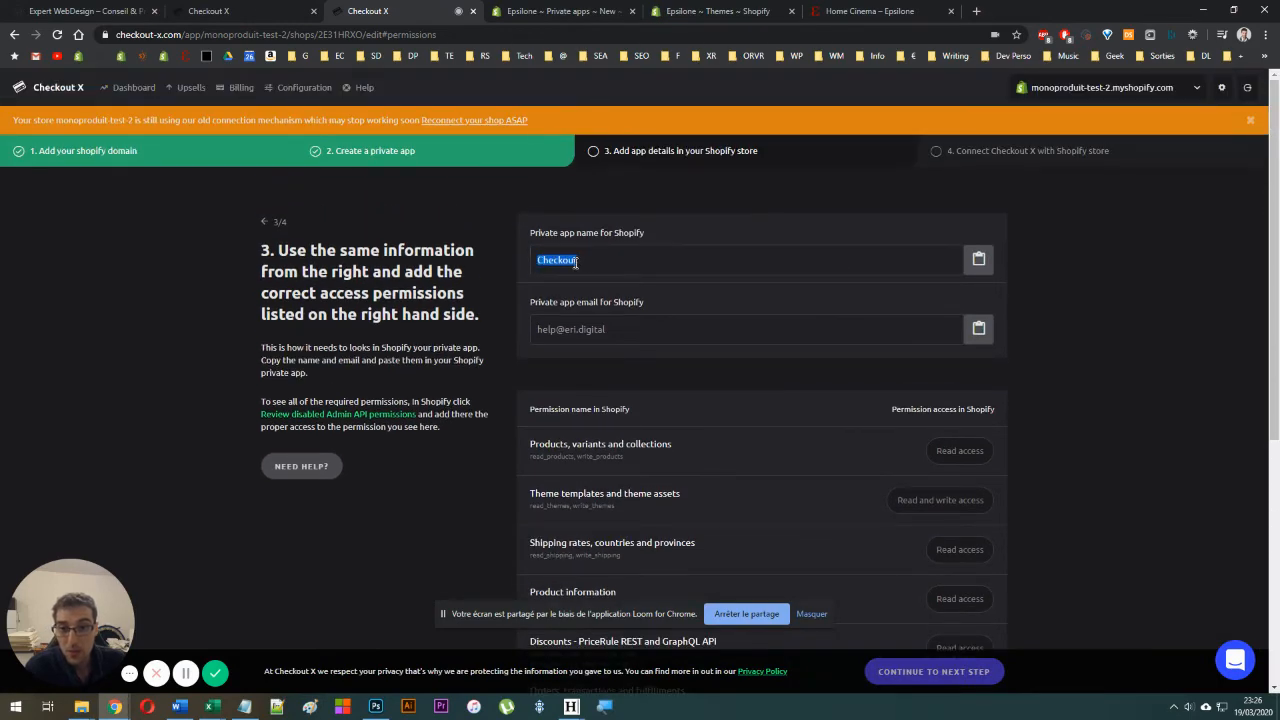
{"action": "key", "text": "ctrl+c"}
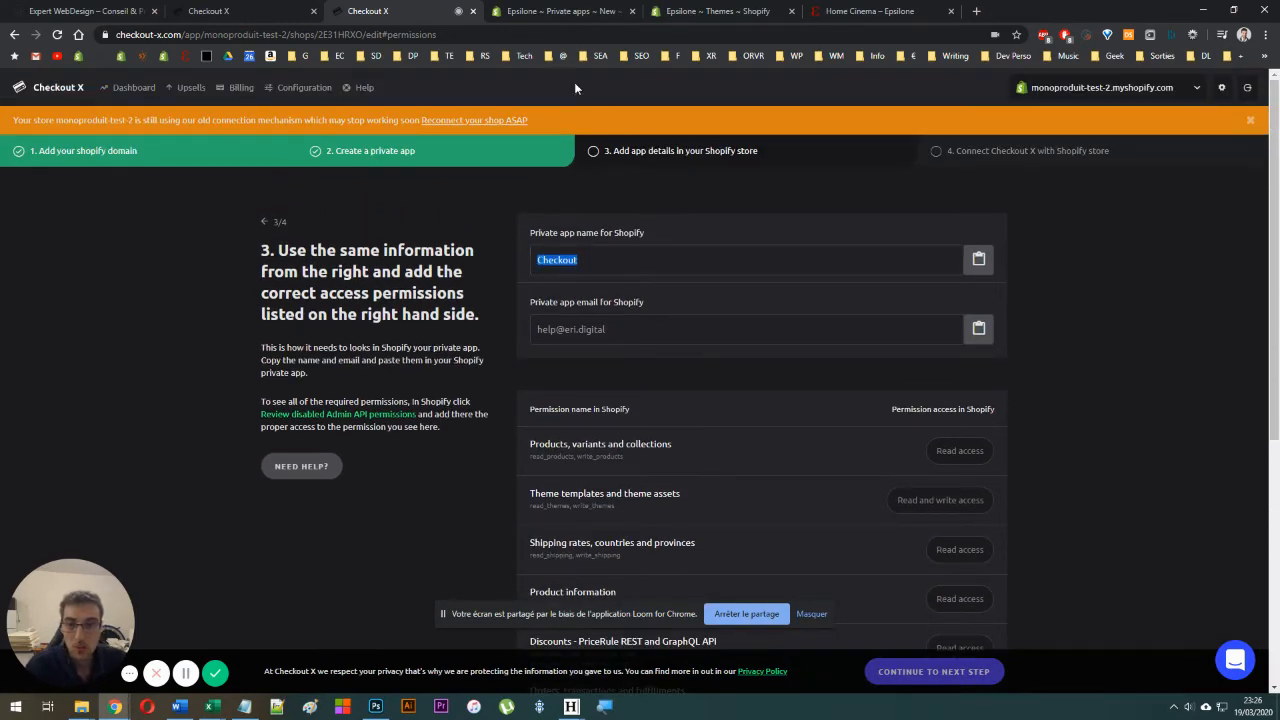
{"action": "left_click", "coordinate": [560, 11]}
{"action": "left_click", "coordinate": [625, 236]}
{"action": "key", "text": "ctrl+v"}
Copy the private app email from Checkout X into the emergency developer email field in Shopify.
{"action": "left_click", "coordinate": [368, 11]}
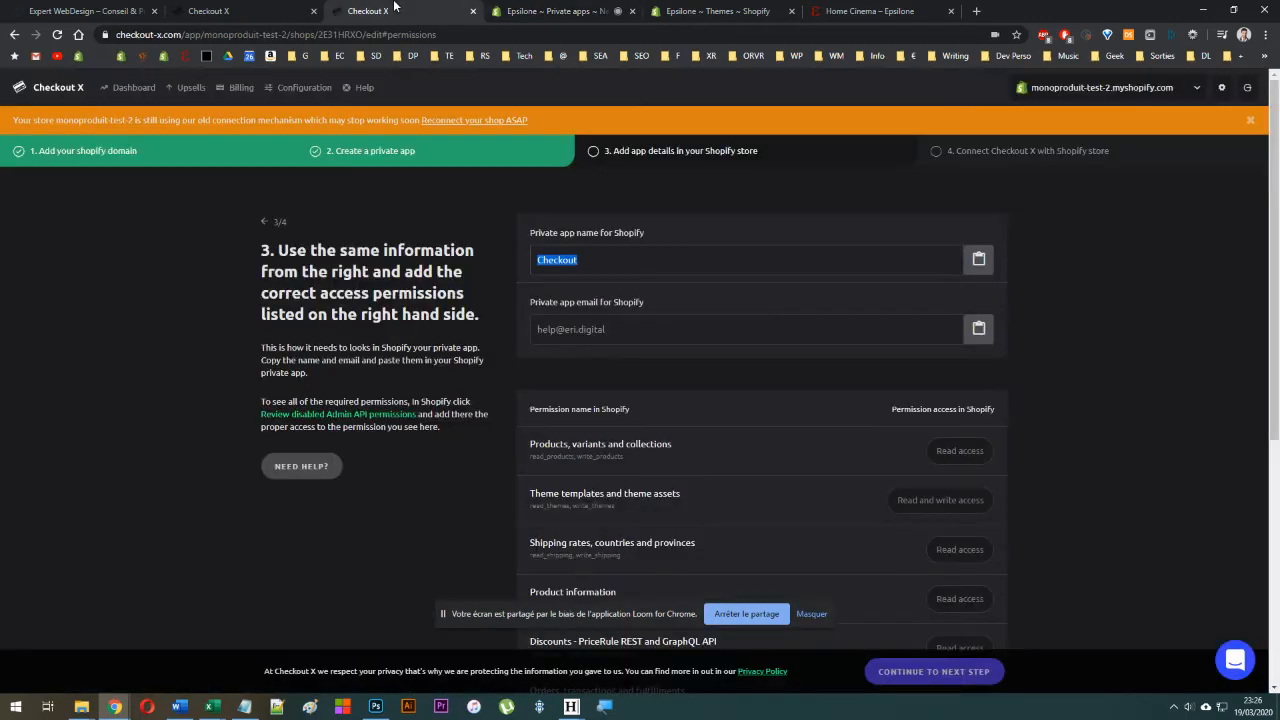
{"action": "triple_click", "coordinate": [592, 330]}
{"action": "key", "text": "ctrl+c"}
{"action": "left_click", "coordinate": [560, 11]}
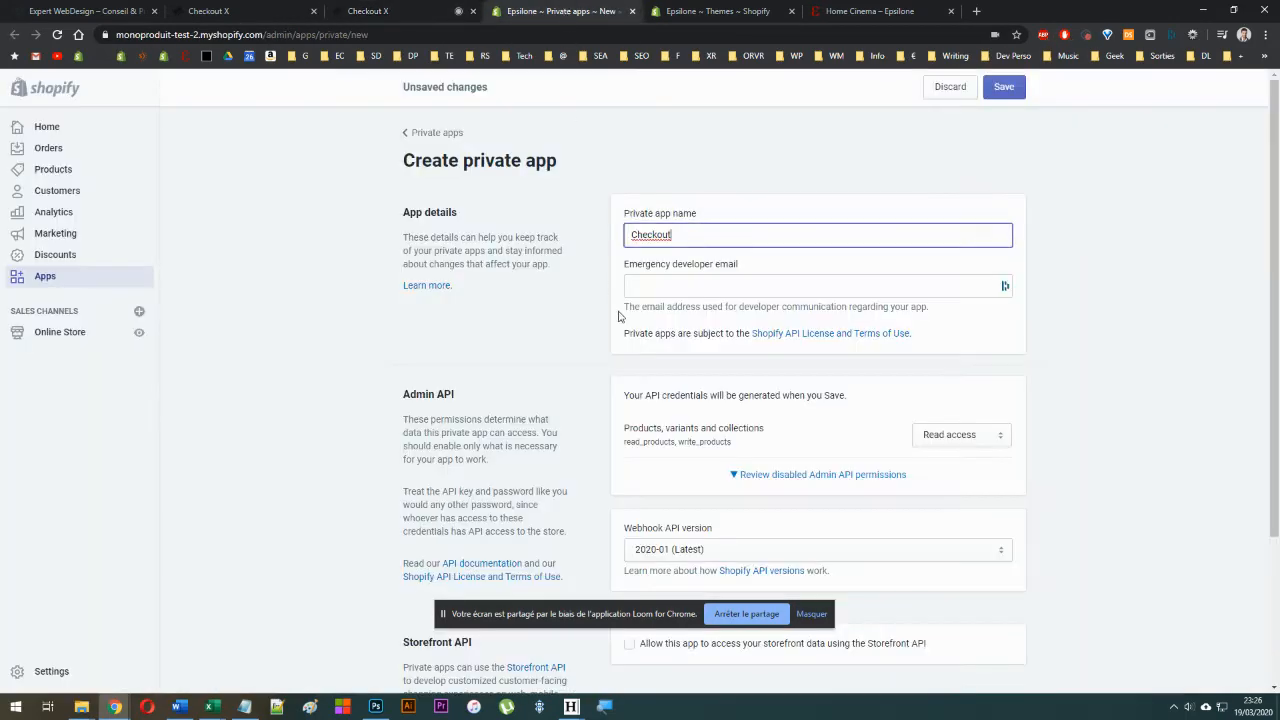
{"action": "left_click", "coordinate": [645, 286]}
{"action": "key", "text": "ctrl+v"}
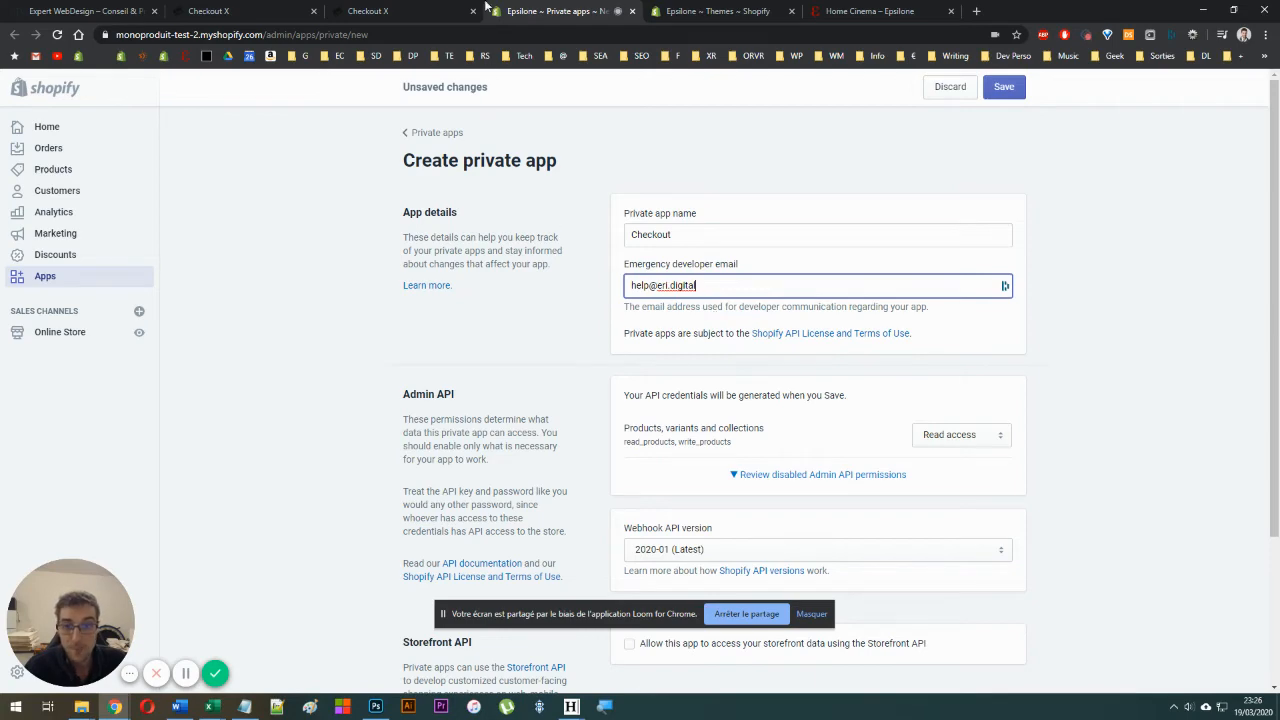
Review the list of required permission names and access levels in Checkout X's app details step.
{"action": "left_click", "coordinate": [445, 10]}
{"action": "scroll", "coordinate": [656, 379], "scroll_direction": "down", "scroll_amount": 1}
{"action": "scroll", "coordinate": [690, 310], "scroll_direction": "down", "scroll_amount": 2}
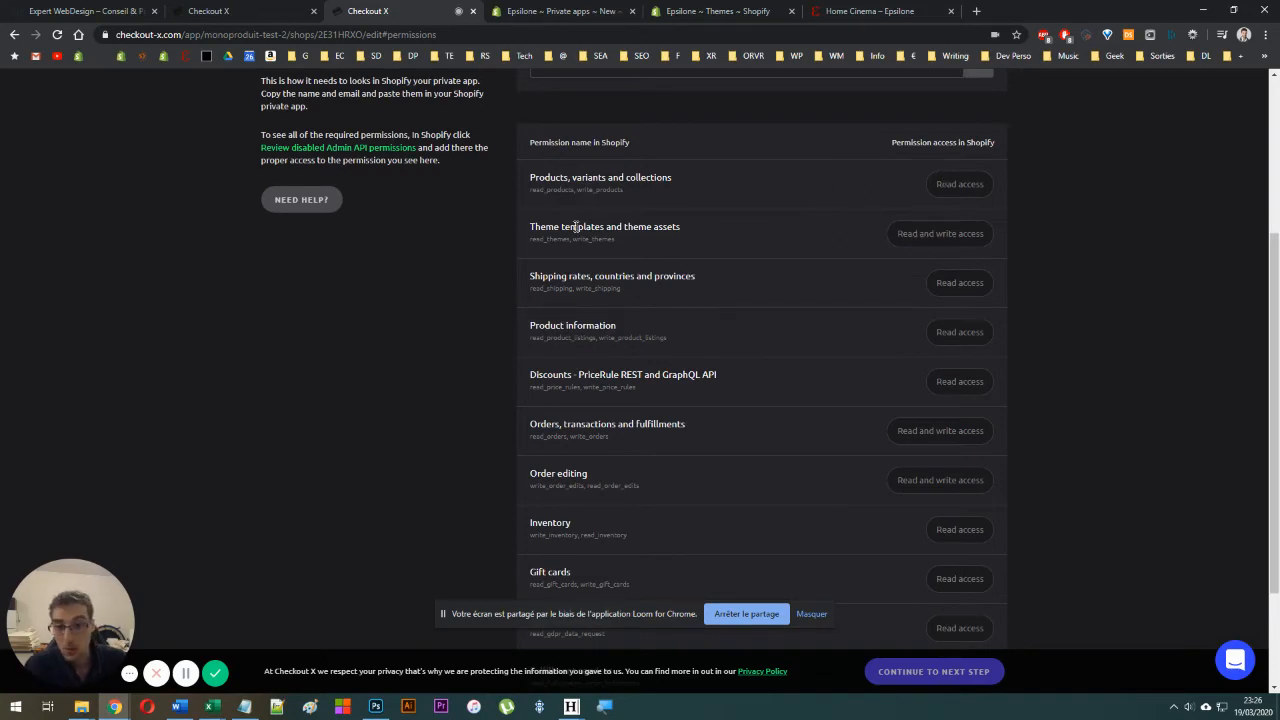
{"action": "scroll", "coordinate": [571, 266], "scroll_direction": "down", "scroll_amount": 2}
{"action": "scroll", "coordinate": [554, 326], "scroll_direction": "up", "scroll_amount": 3}
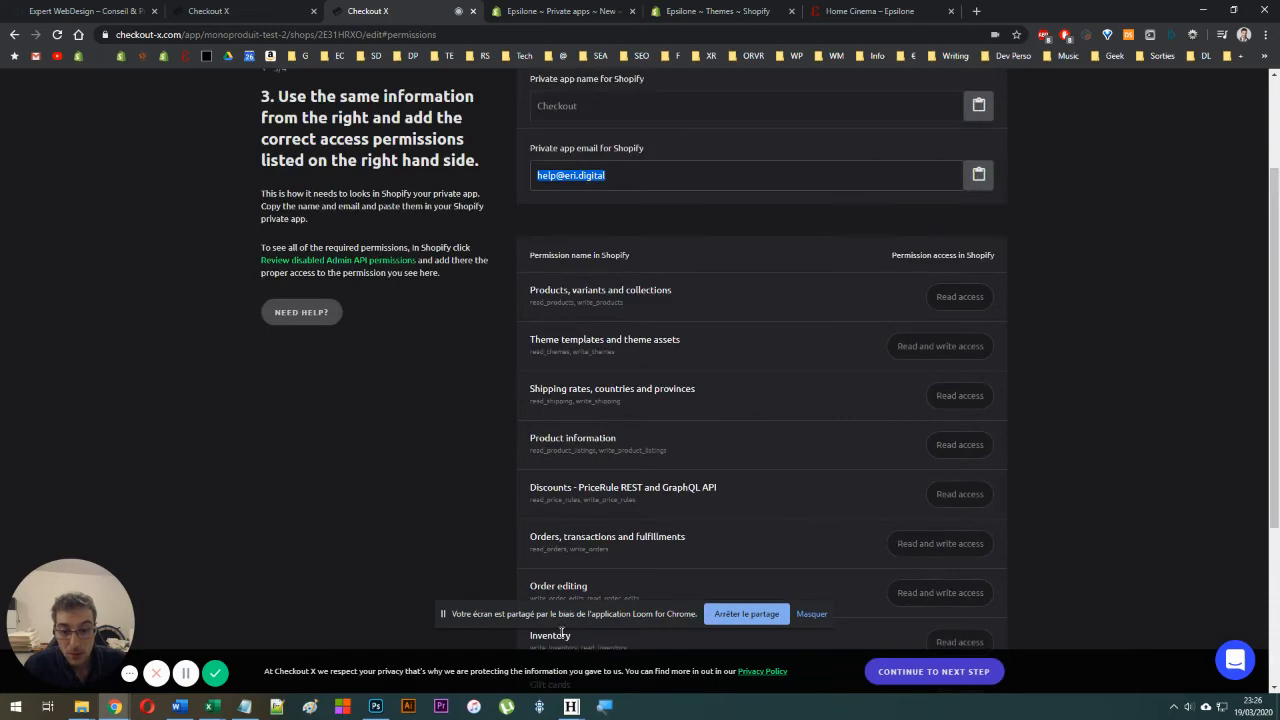
{"action": "left_click_drag", "start_coordinate": [545, 616], "coordinate": [209, 490]}
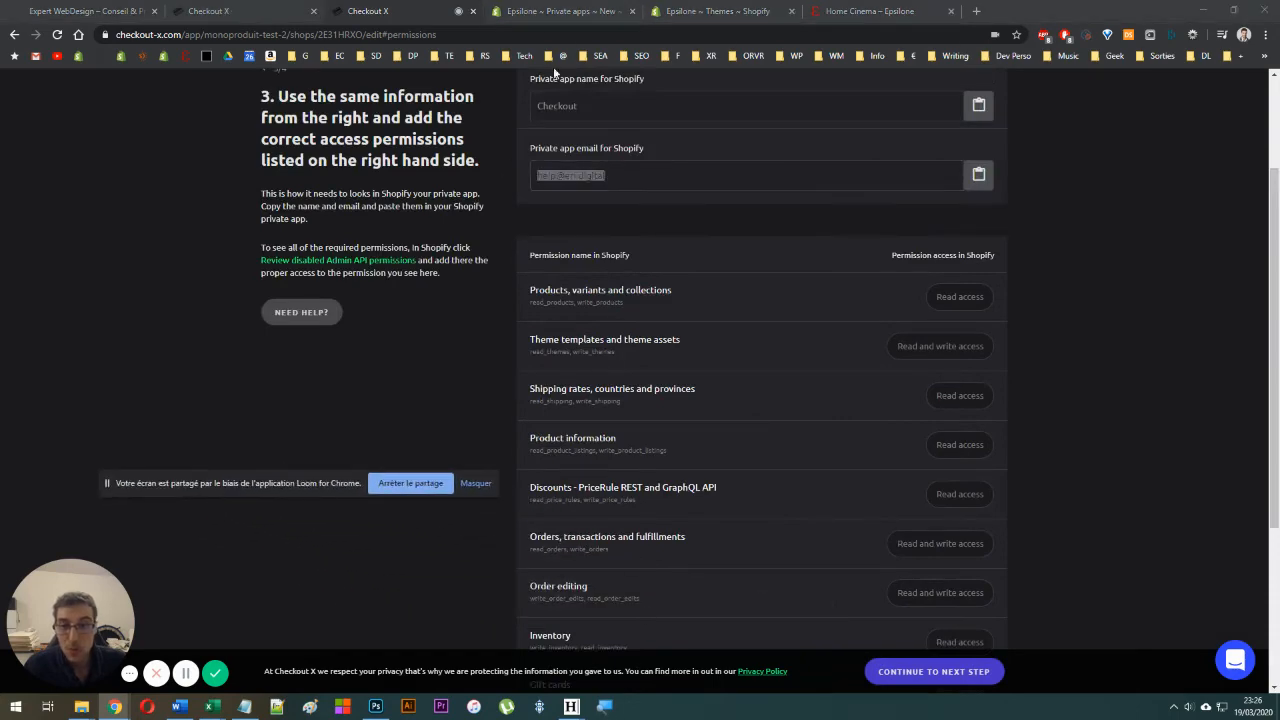
Expand the disabled Admin API permissions in Shopify's private app form and browse to the shipping and order entries.
{"action": "left_click", "coordinate": [545, 10]}
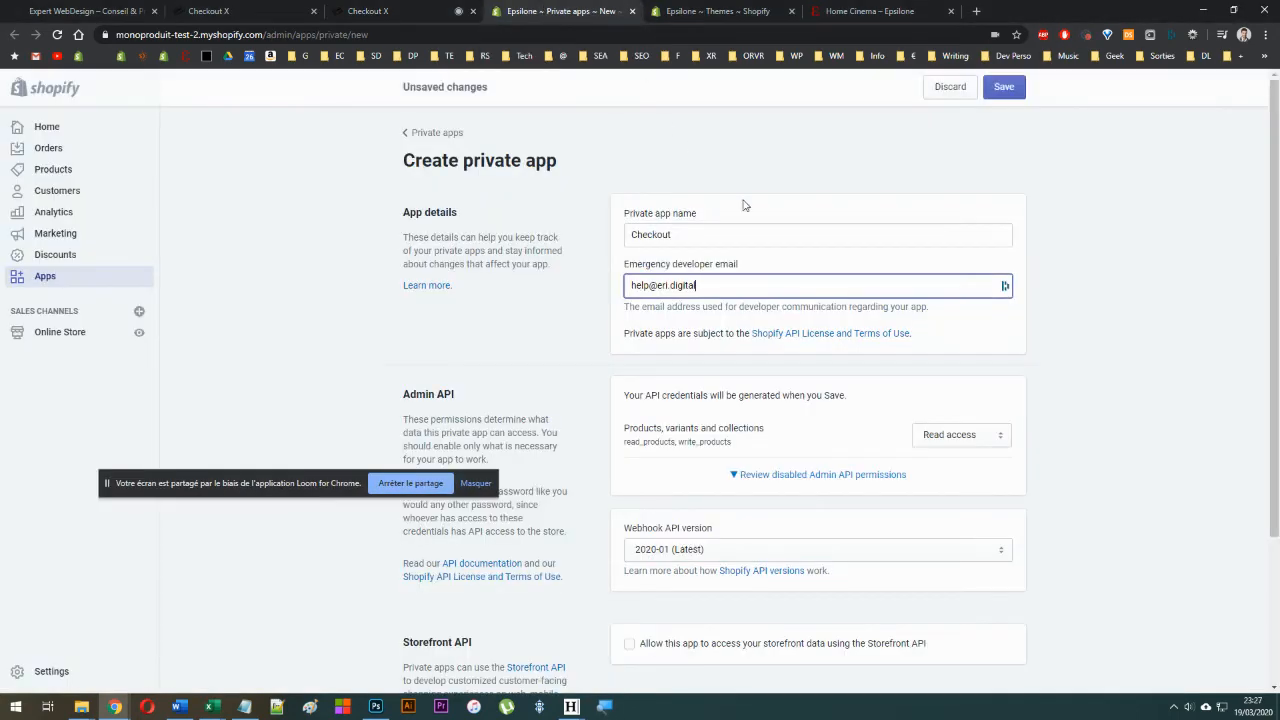
{"action": "scroll", "coordinate": [743, 206], "scroll_direction": "down", "scroll_amount": 3}
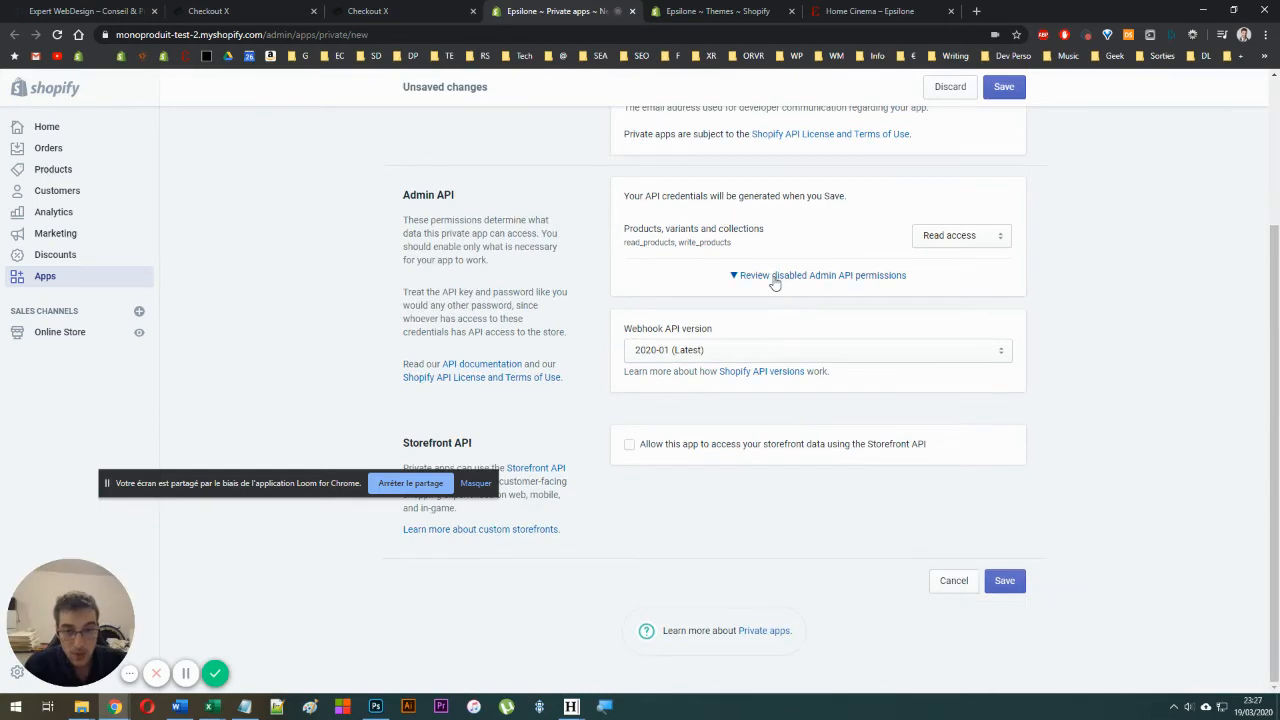
{"action": "left_click", "coordinate": [778, 277]}
{"action": "scroll", "coordinate": [757, 260], "scroll_direction": "down", "scroll_amount": 3}
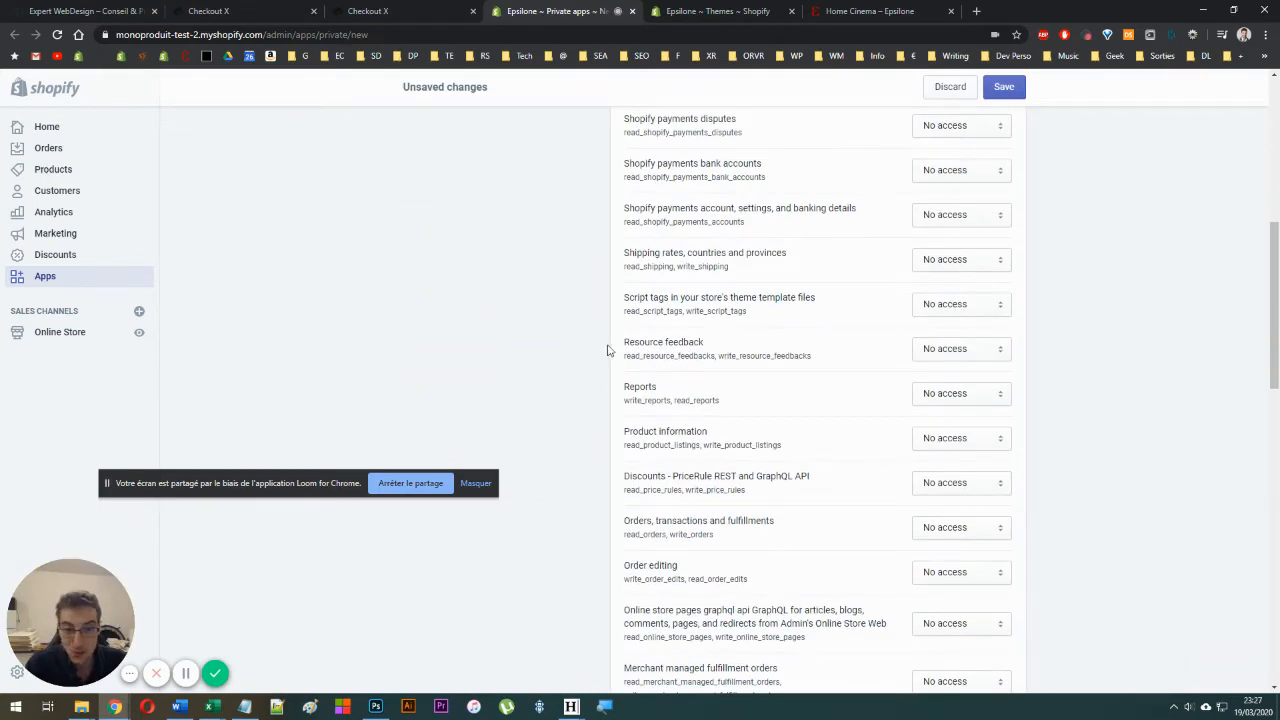
Detach the Checkout X permissions page into its own window and arrange it side by side with the Shopify private app form.
{"action": "scroll", "coordinate": [610, 364], "scroll_direction": "up", "scroll_amount": 4}
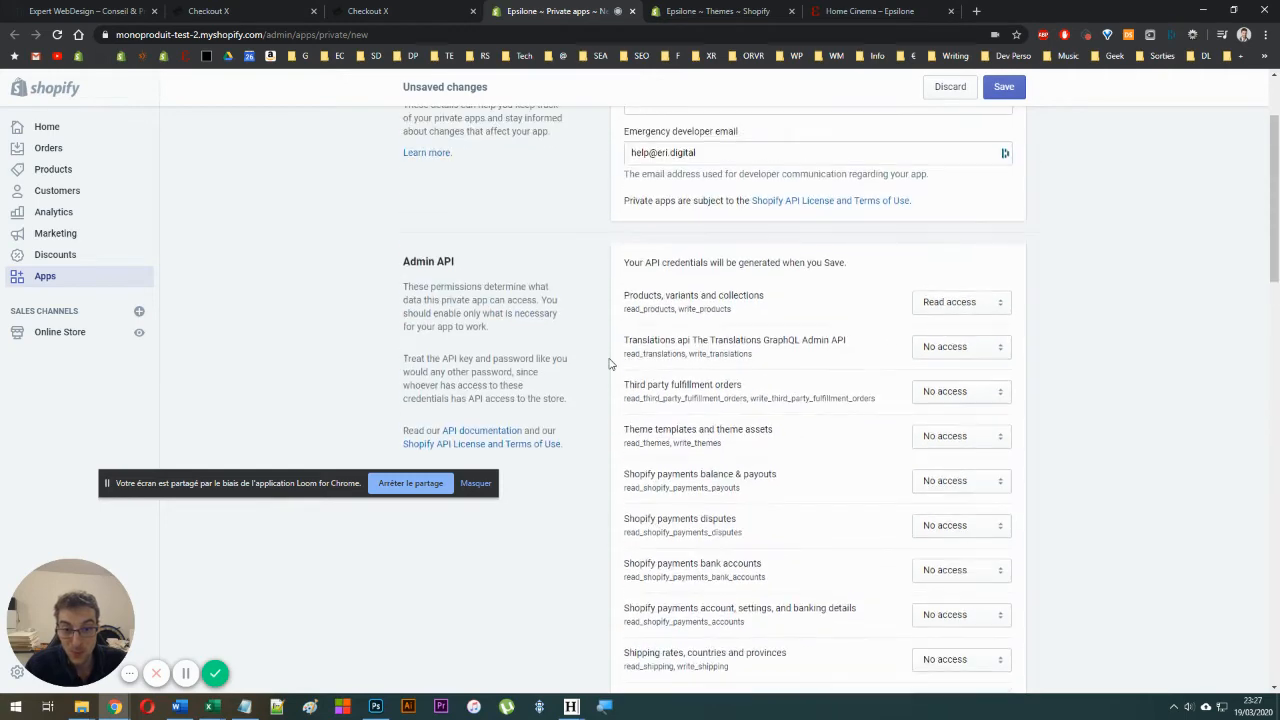
{"action": "left_click", "coordinate": [440, 7]}
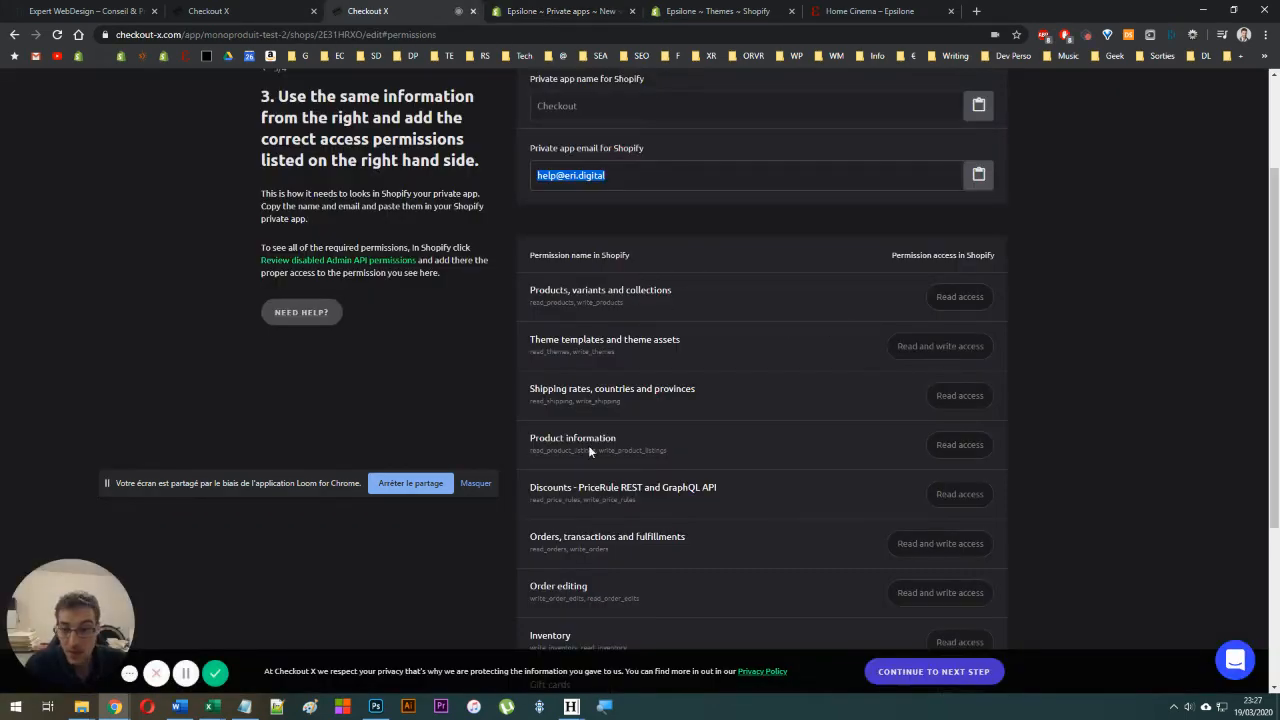
{"action": "left_click", "coordinate": [540, 8]}
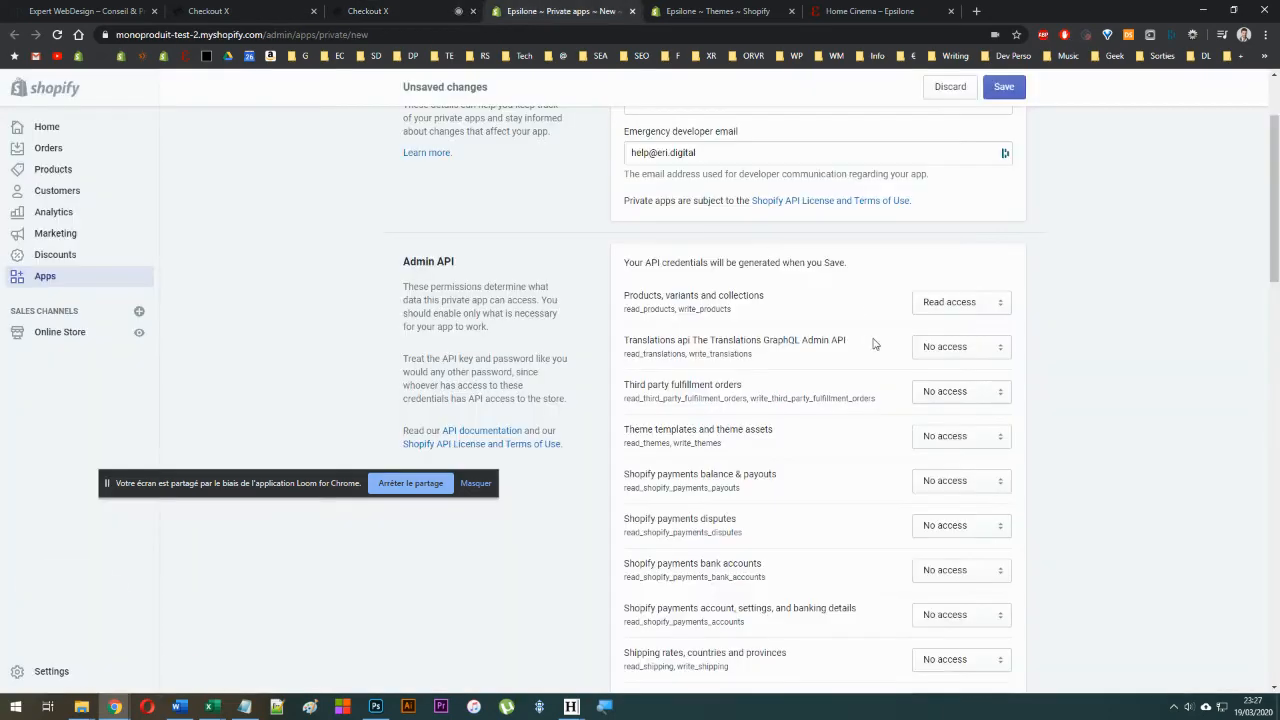
{"action": "left_click", "coordinate": [400, 11]}
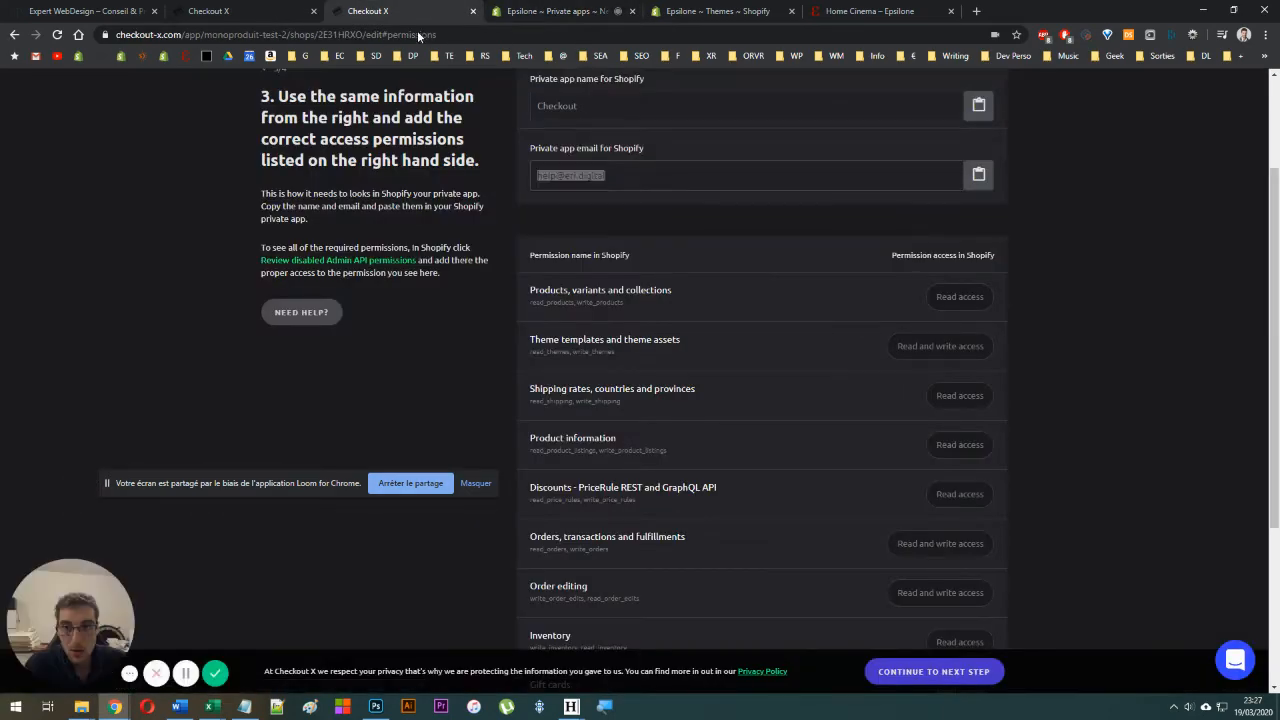
{"action": "left_click_drag", "start_coordinate": [415, 12], "coordinate": [1, 223]}
{"action": "left_click_drag", "start_coordinate": [930, 10], "coordinate": [1006, 54]}
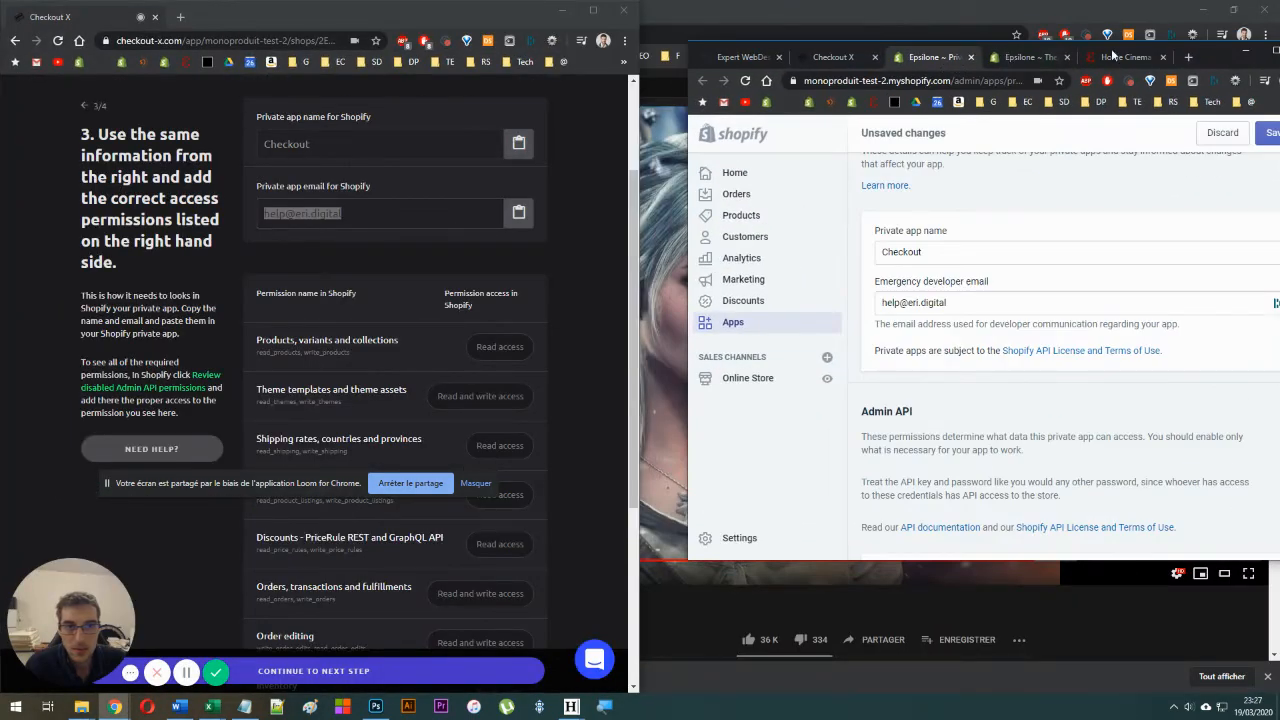
{"action": "left_click_drag", "start_coordinate": [1112, 55], "coordinate": [1142, 120]}
Set Theme templates and theme assets to Read and write, and Shipping rates, countries and provinces to Read access in Shopify.
{"action": "scroll", "coordinate": [1020, 428], "scroll_direction": "down", "scroll_amount": 6}
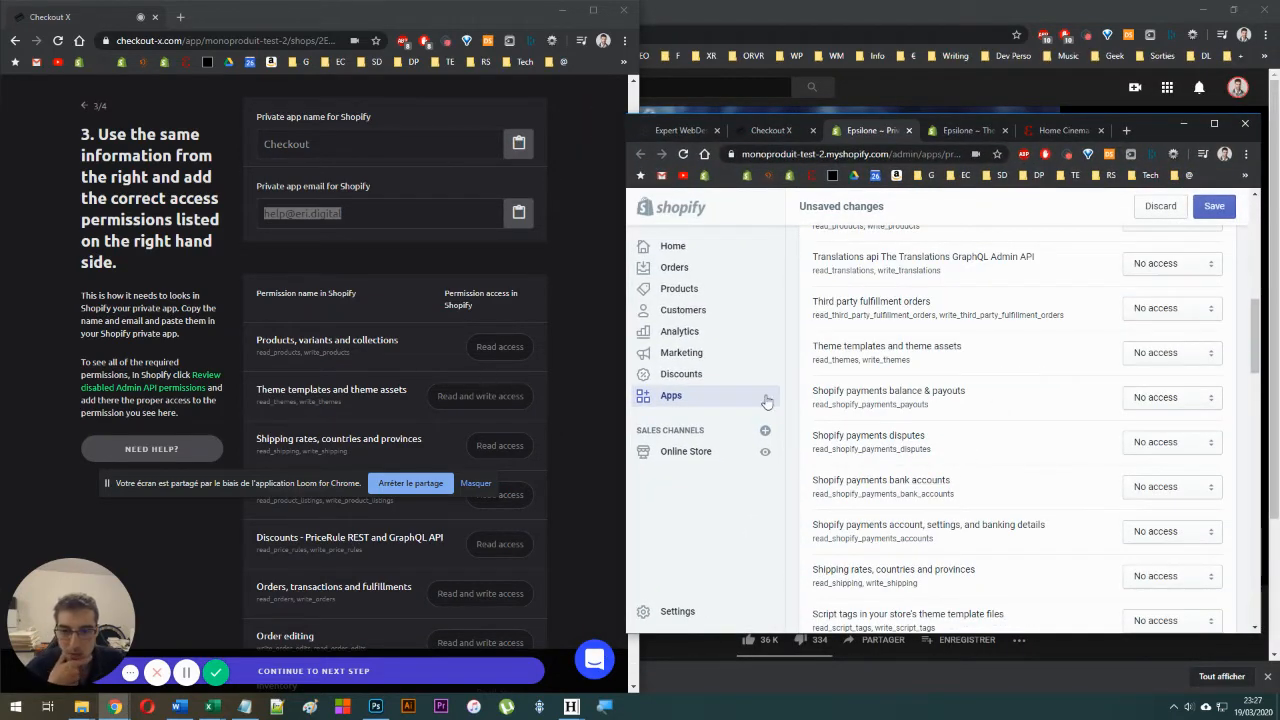
{"action": "left_click", "coordinate": [1165, 352]}
{"action": "left_click", "coordinate": [1160, 394]}
{"action": "scroll", "coordinate": [357, 393], "scroll_direction": "down", "scroll_amount": 1}
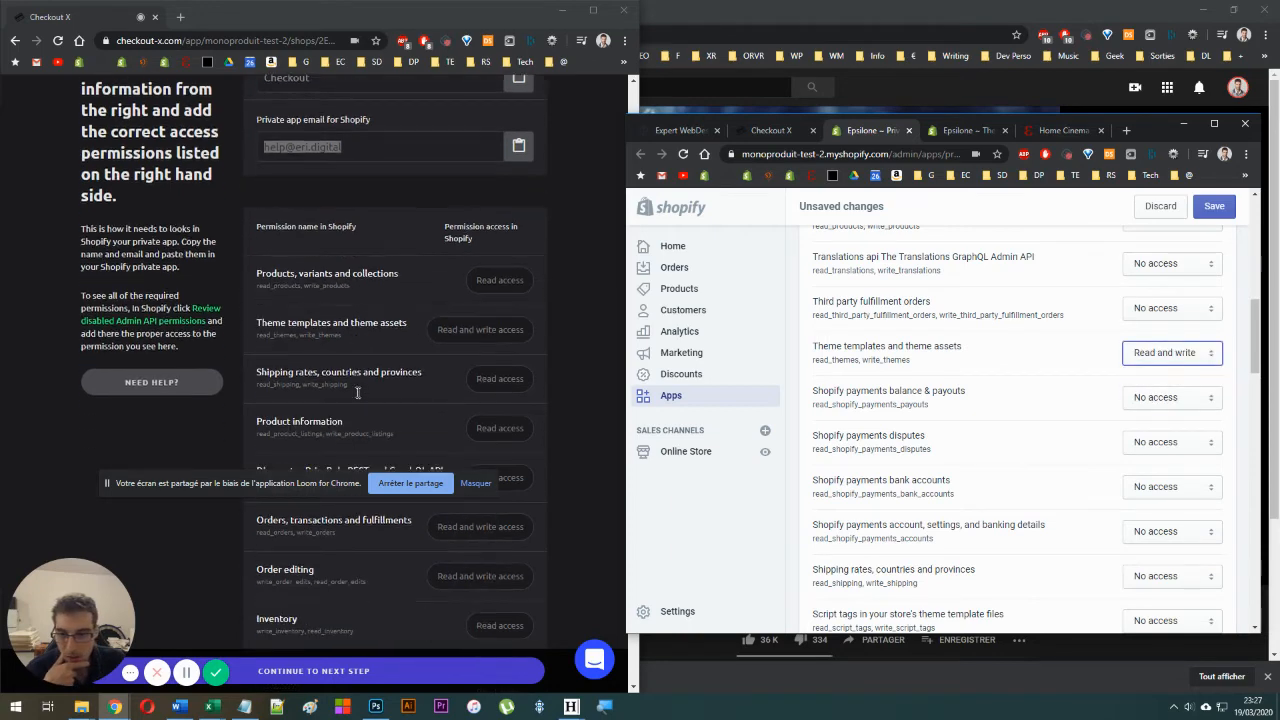
{"action": "scroll", "coordinate": [357, 393], "scroll_direction": "down", "scroll_amount": 1}
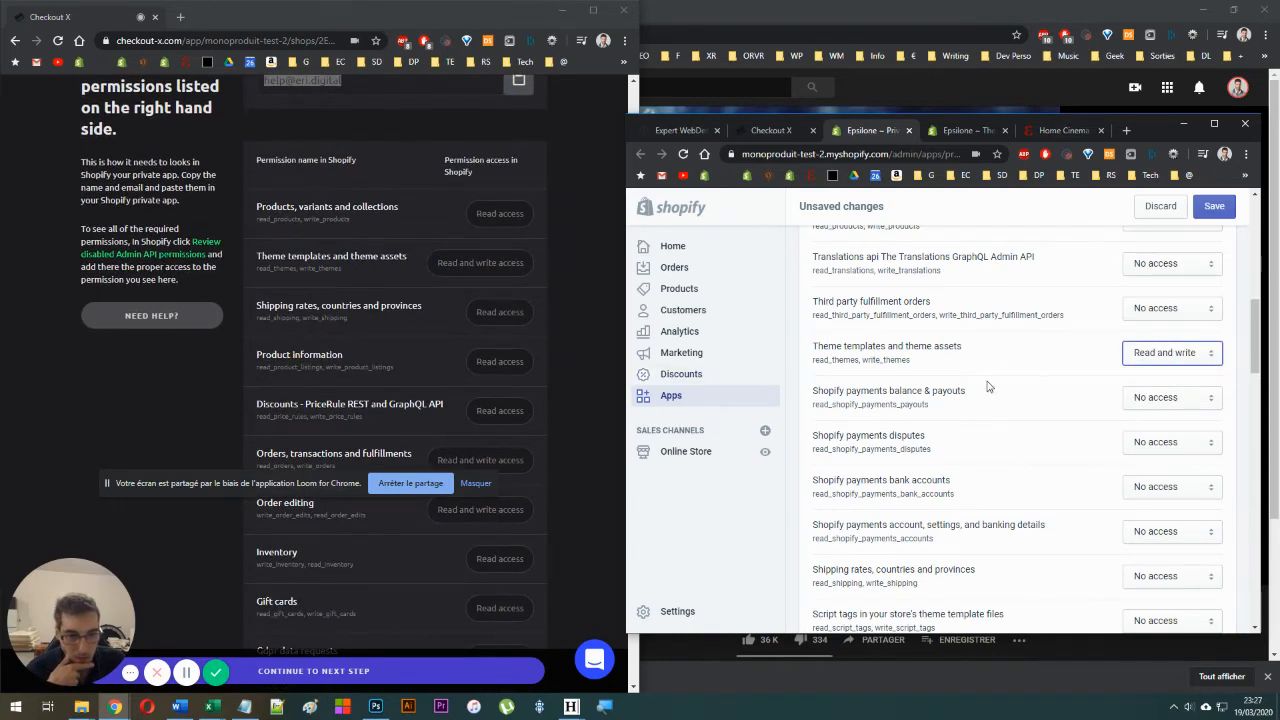
{"action": "scroll", "coordinate": [988, 387], "scroll_direction": "down", "scroll_amount": 3}
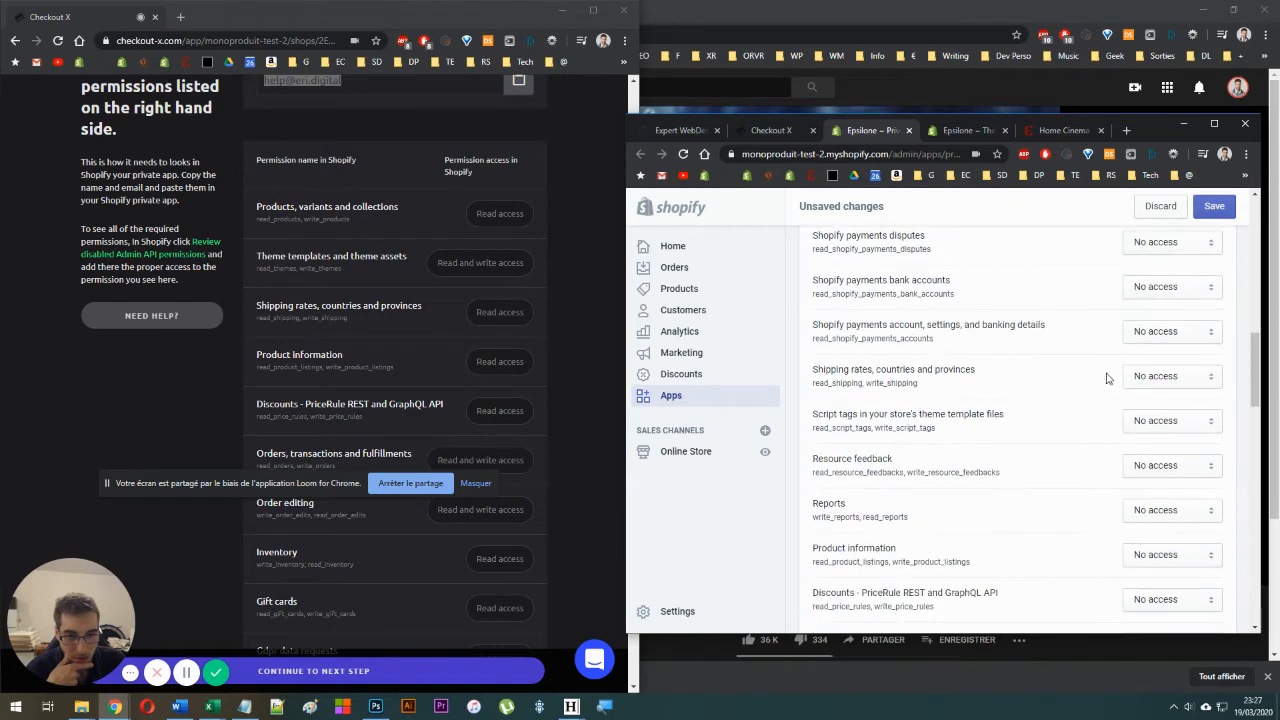
{"action": "left_click", "coordinate": [1152, 378]}
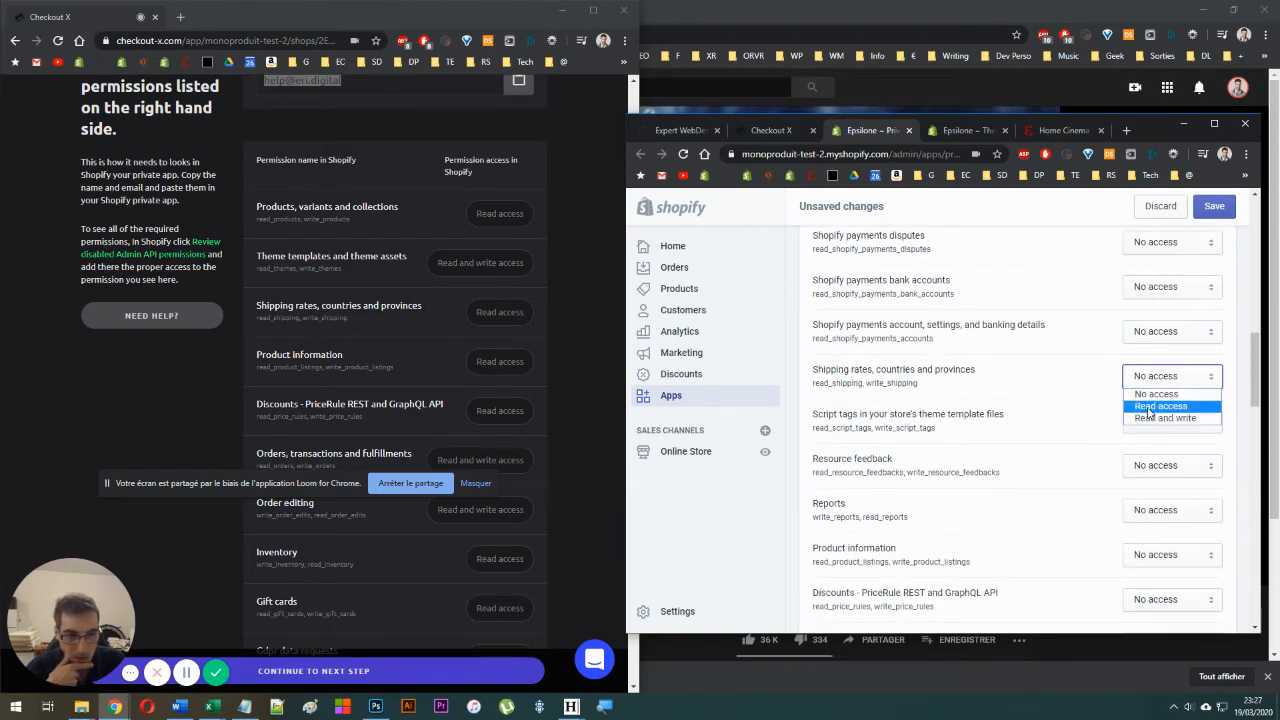
{"action": "left_click", "coordinate": [1150, 407]}
Set Product information and Discounts - PriceRule REST and GraphQL API to Read access in the Shopify private app form.
{"action": "scroll", "coordinate": [360, 320], "scroll_direction": "down", "scroll_amount": 1}
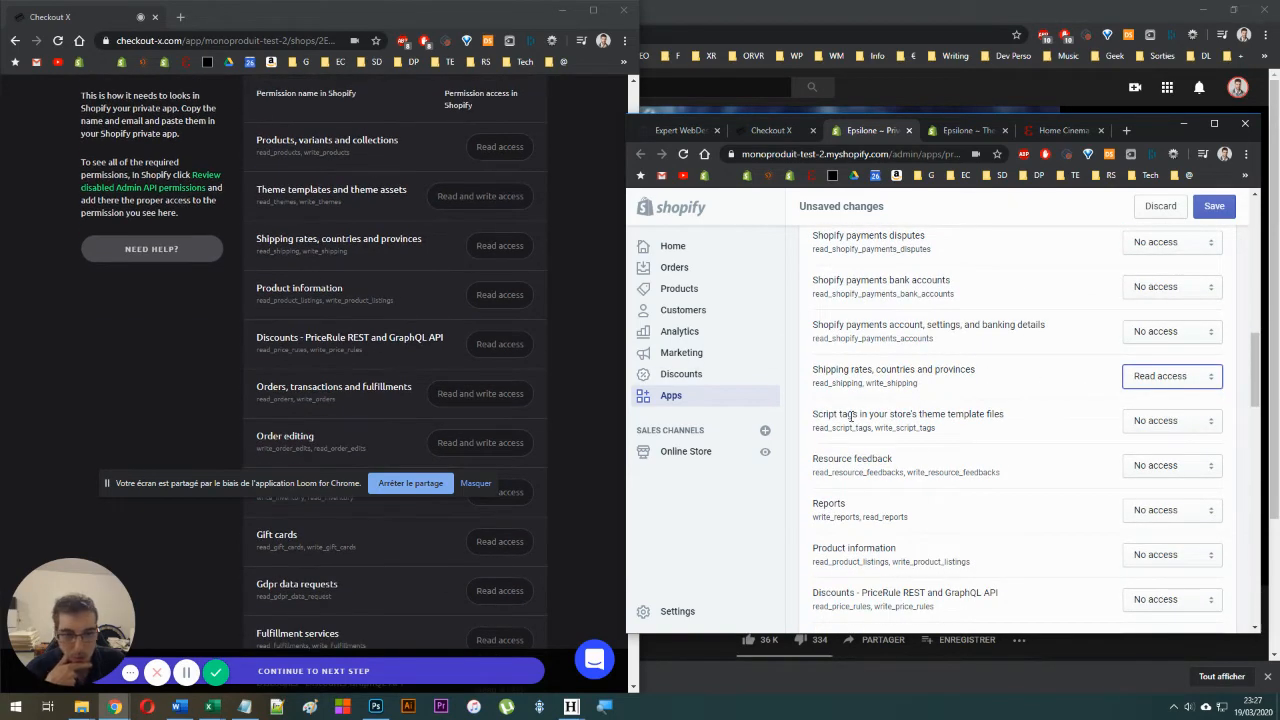
{"action": "scroll", "coordinate": [943, 462], "scroll_direction": "down", "scroll_amount": 1}
{"action": "left_click", "coordinate": [1163, 490]}
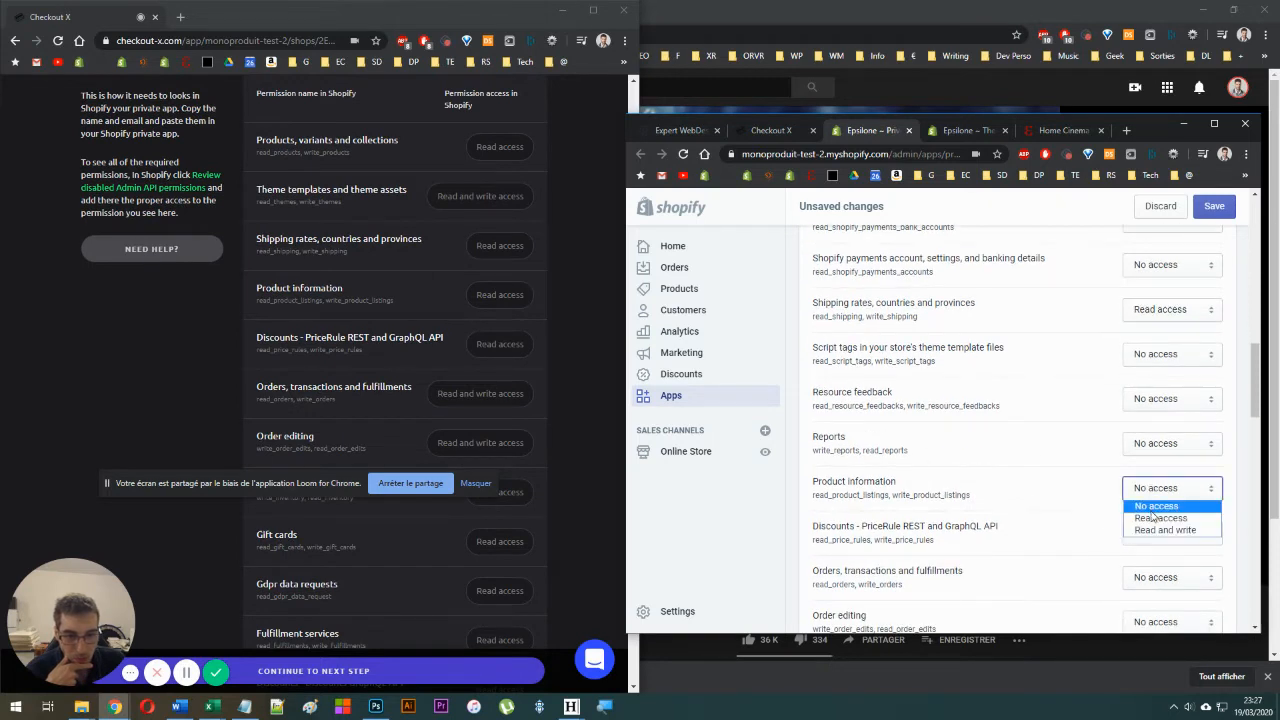
{"action": "left_click", "coordinate": [1158, 518]}
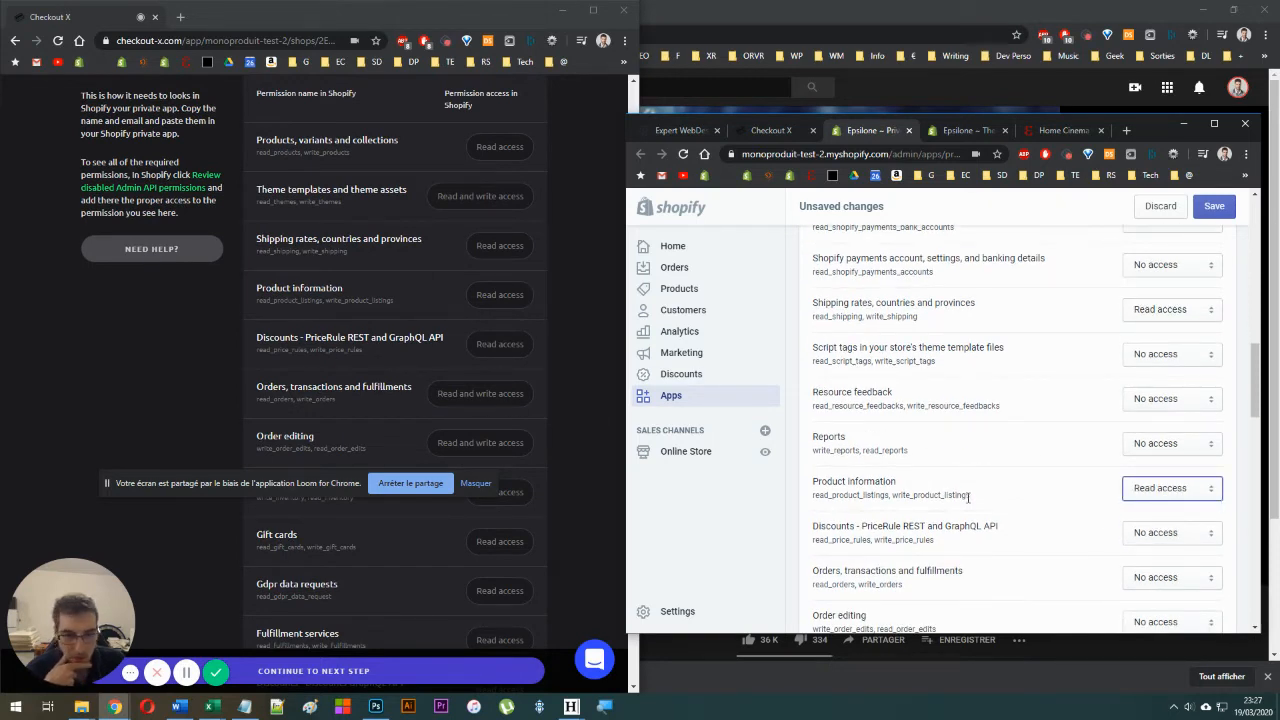
{"action": "left_click", "coordinate": [1160, 562]}
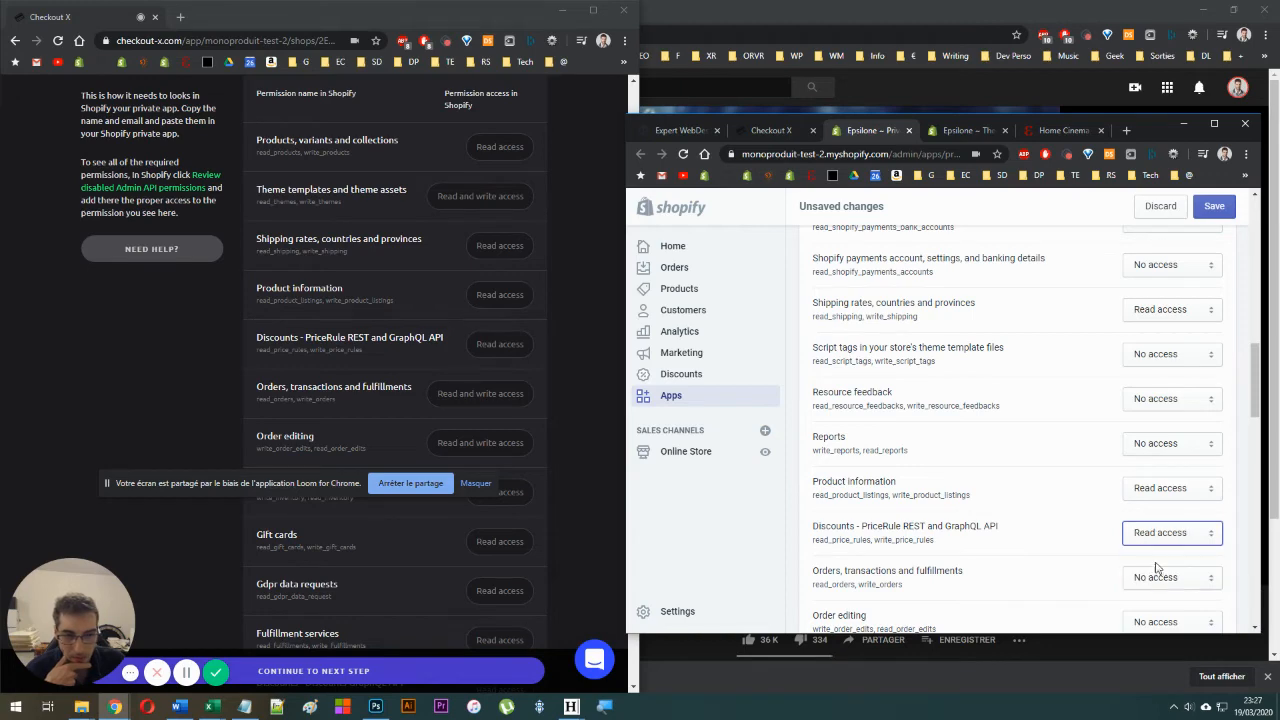
Set both Orders, transactions and fulfillments and Order editing to Read and write in the Admin API permissions.
{"action": "scroll", "coordinate": [440, 376], "scroll_direction": "down", "scroll_amount": 1}
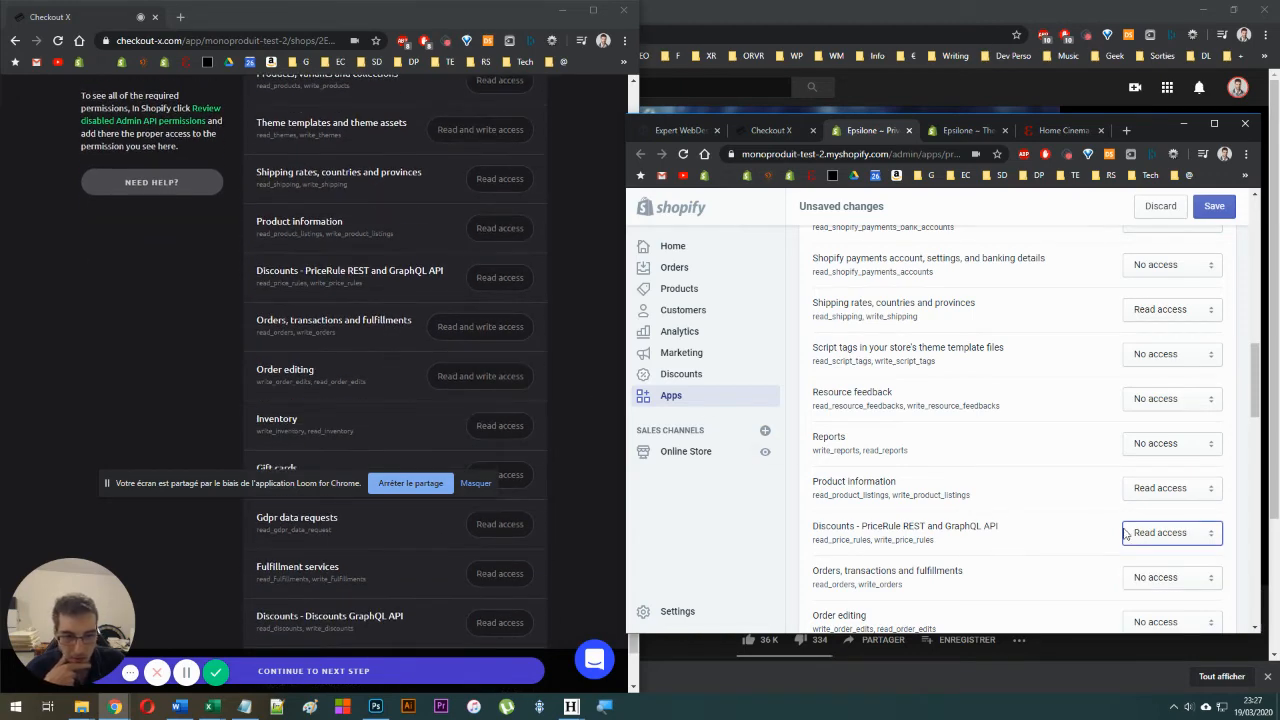
{"action": "scroll", "coordinate": [384, 299], "scroll_direction": "down", "scroll_amount": 1}
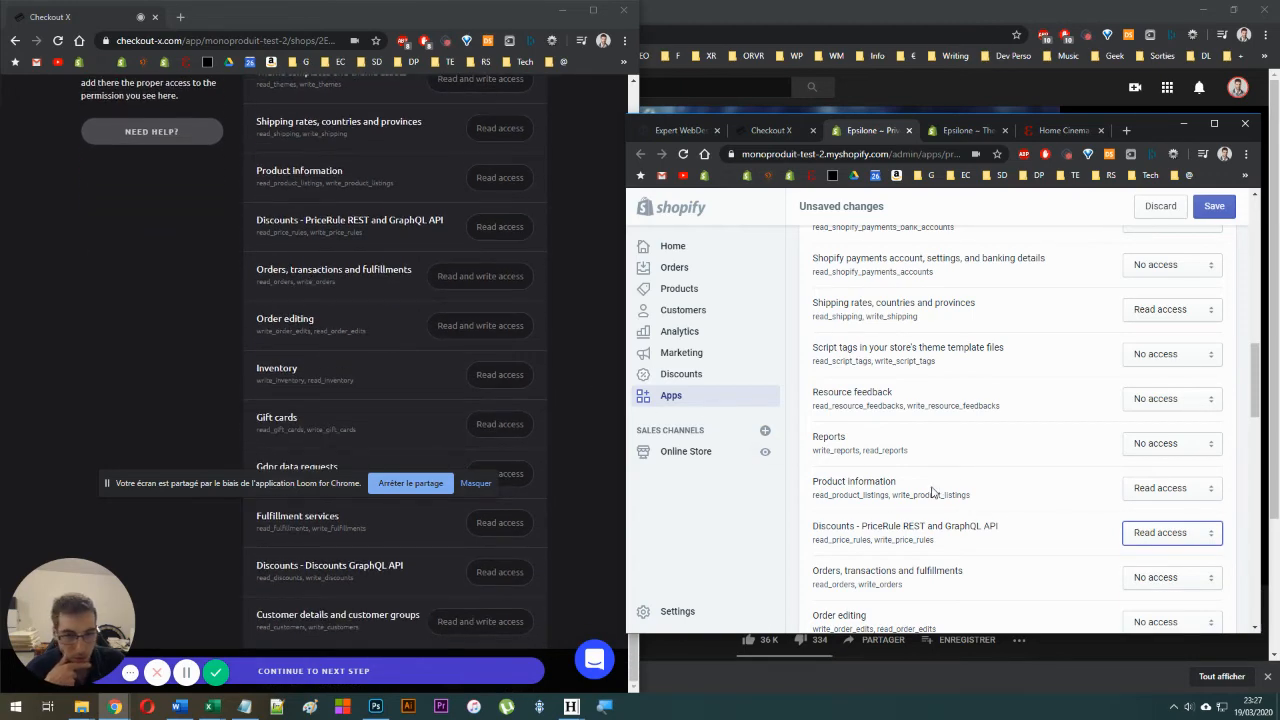
{"action": "scroll", "coordinate": [931, 490], "scroll_direction": "down", "scroll_amount": 1}
{"action": "left_click", "coordinate": [1165, 511]}
{"action": "left_click", "coordinate": [1165, 551]}
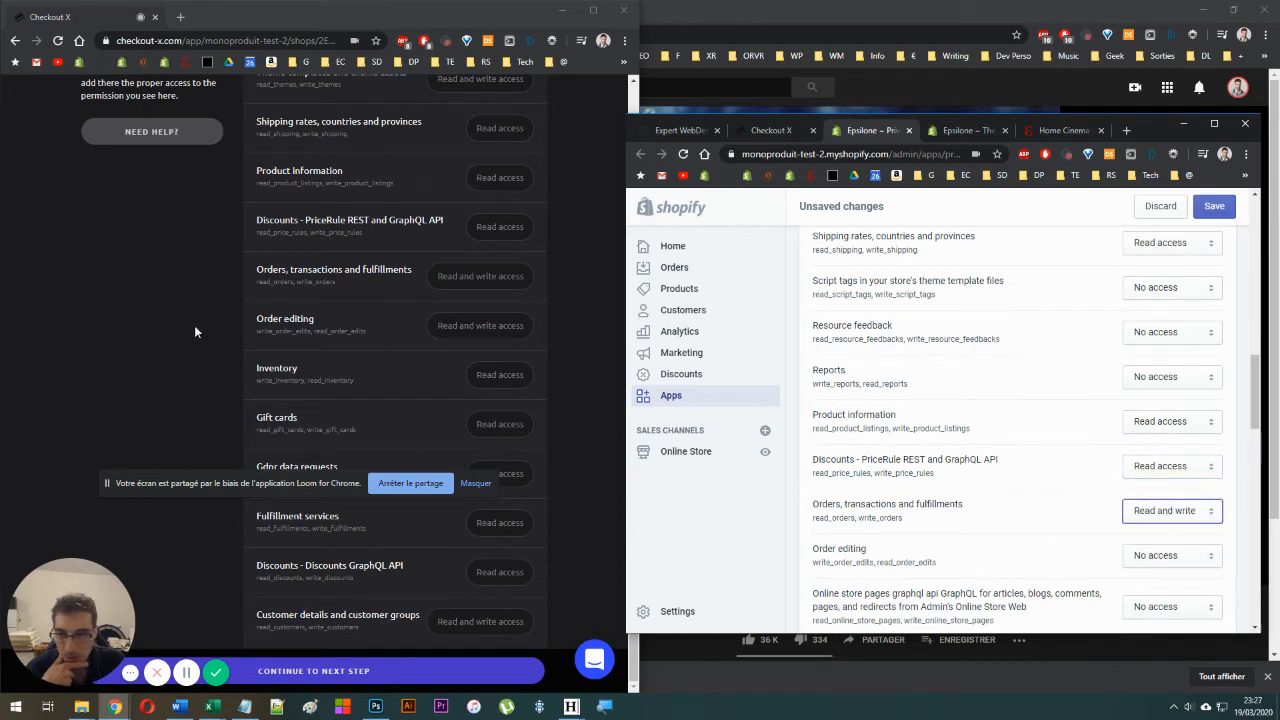
{"action": "scroll", "coordinate": [1131, 487], "scroll_direction": "down", "scroll_amount": 1}
{"action": "left_click", "coordinate": [1165, 489]}
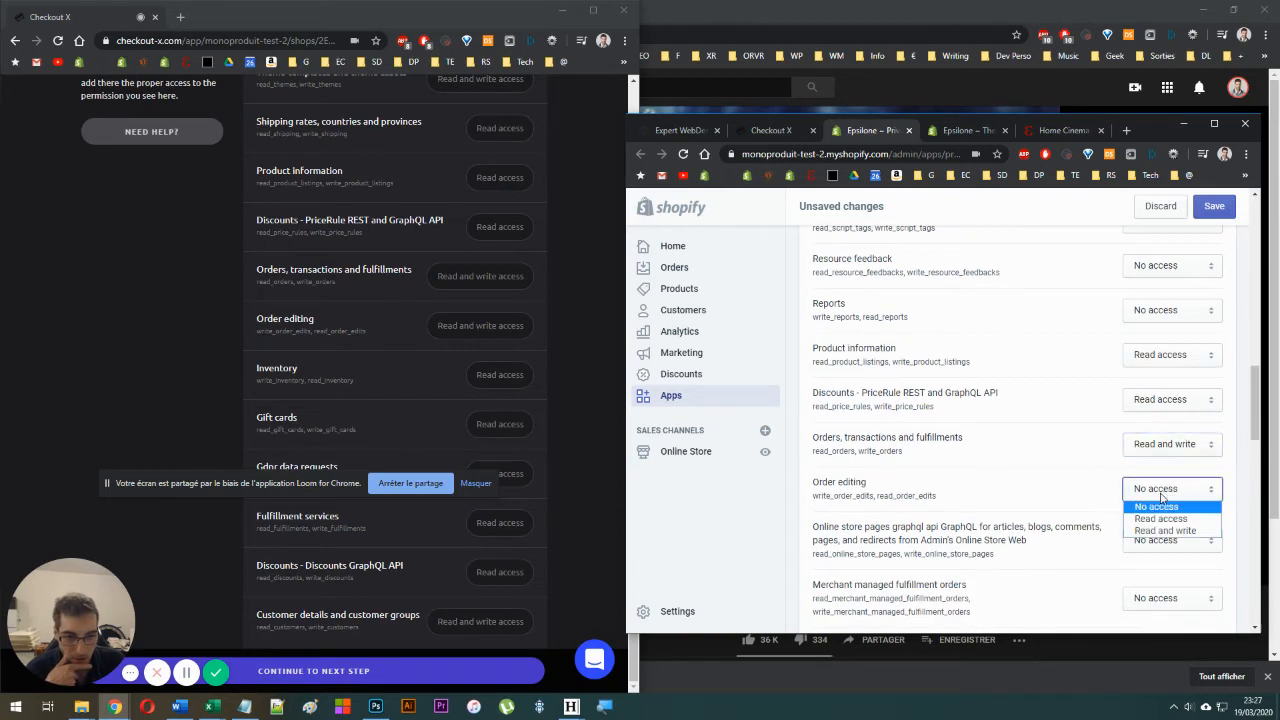
{"action": "left_click", "coordinate": [1150, 510]}
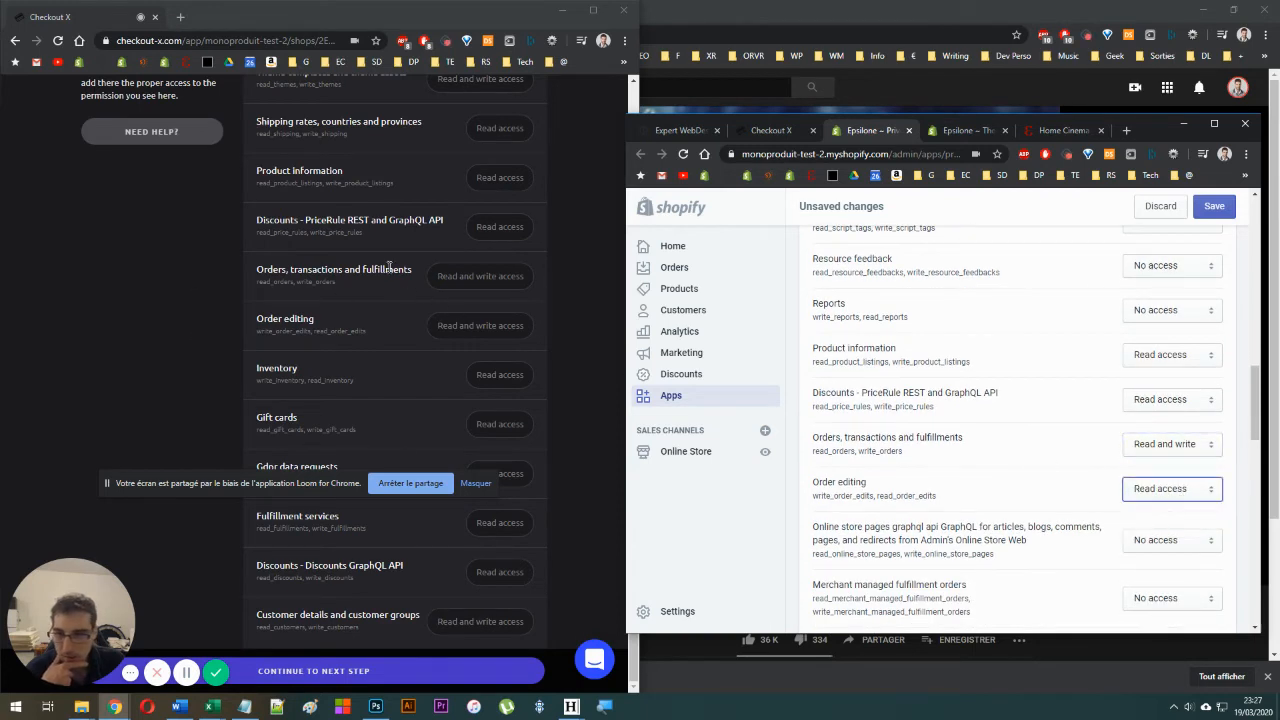
{"action": "left_click", "coordinate": [1147, 489]}
{"action": "left_click", "coordinate": [1150, 530]}
Set the Inventory and Gift cards permissions to Read access.
{"action": "scroll", "coordinate": [1062, 476], "scroll_direction": "down", "scroll_amount": 3}
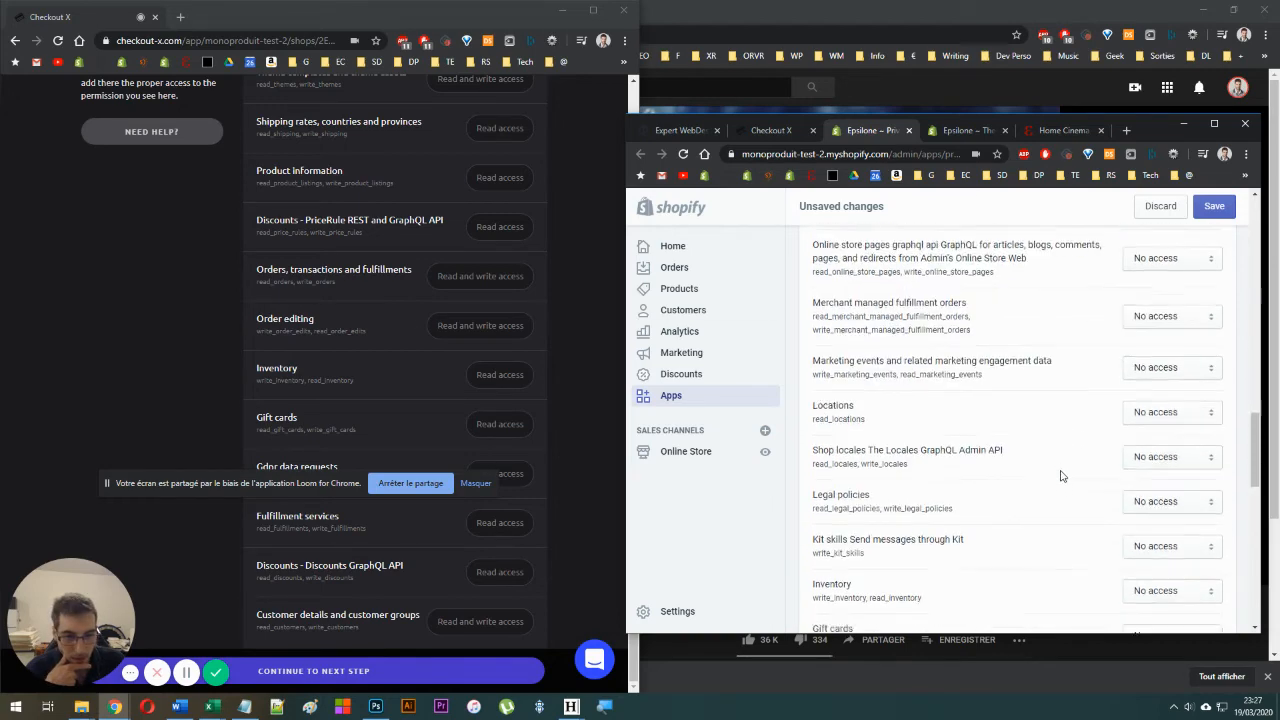
{"action": "scroll", "coordinate": [1062, 476], "scroll_direction": "down", "scroll_amount": 3}
{"action": "left_click", "coordinate": [1160, 406]}
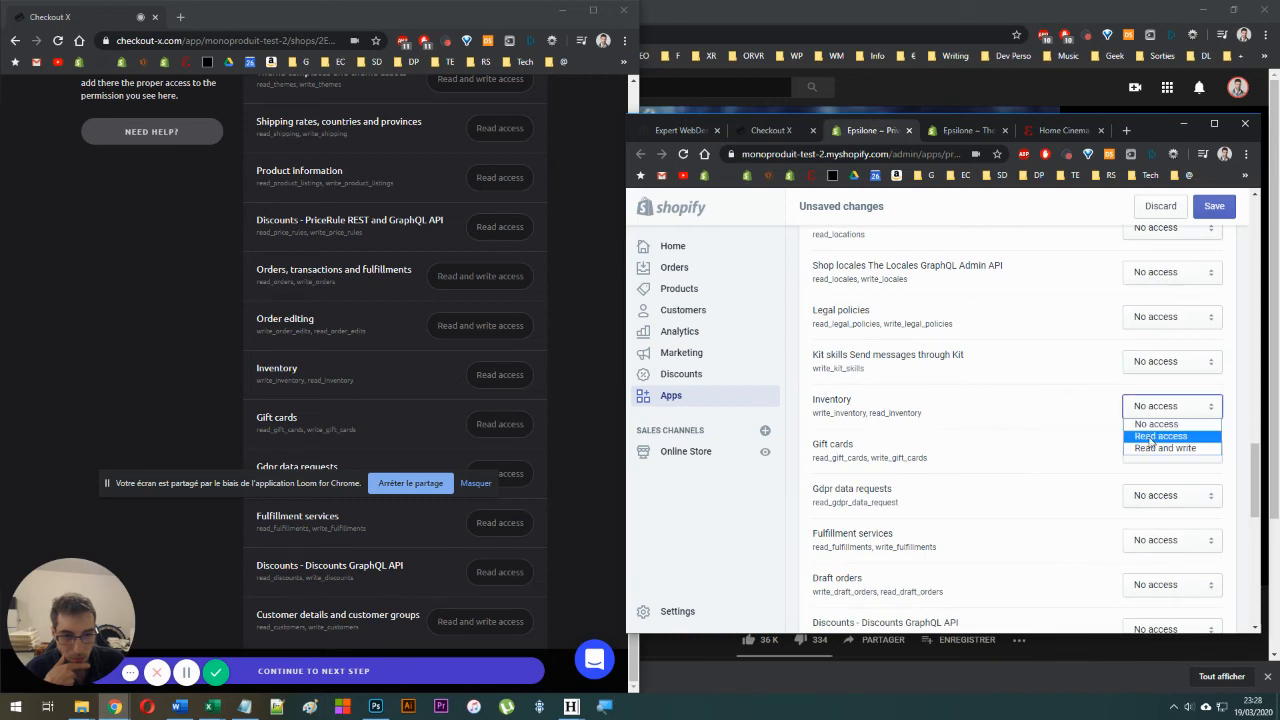
{"action": "left_click", "coordinate": [1150, 437]}
{"action": "scroll", "coordinate": [1150, 443], "scroll_direction": "down", "scroll_amount": 1}
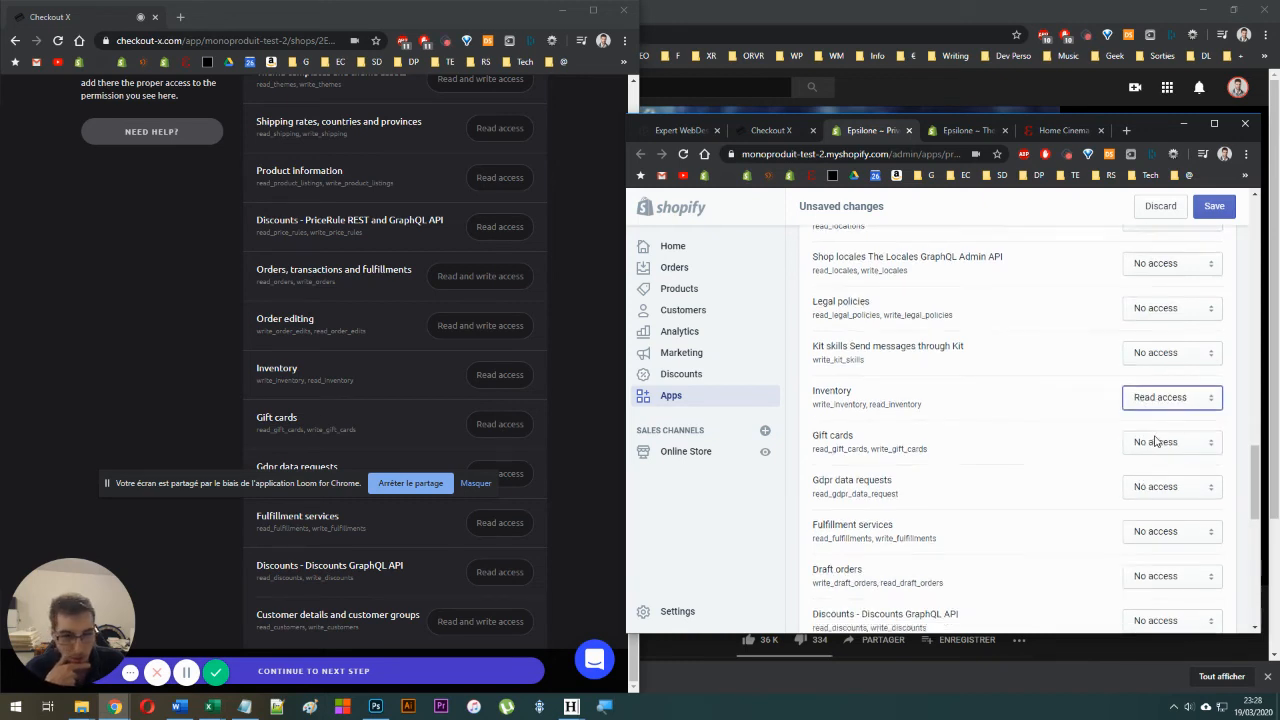
{"action": "left_click", "coordinate": [1153, 388]}
{"action": "left_click", "coordinate": [1153, 415]}
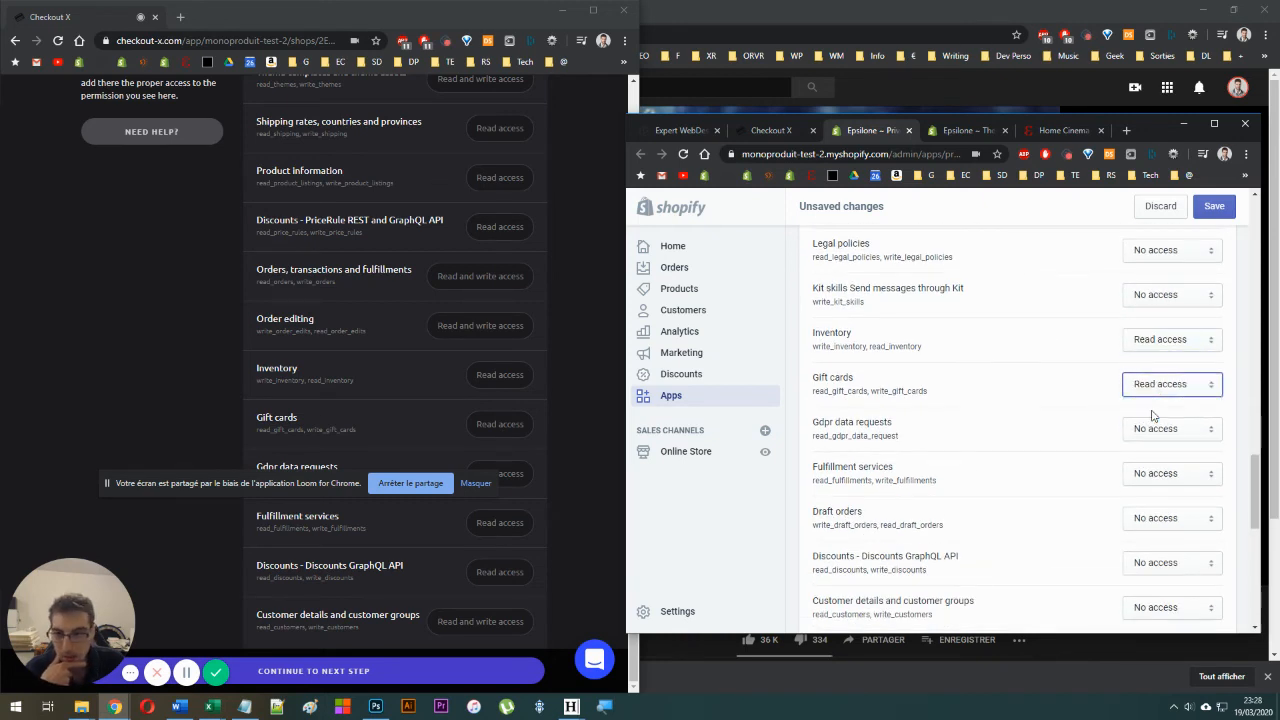
Set the Gdpr data requests and Fulfillment services permissions to Read access.
{"action": "scroll", "coordinate": [1152, 415], "scroll_direction": "down", "scroll_amount": 1}
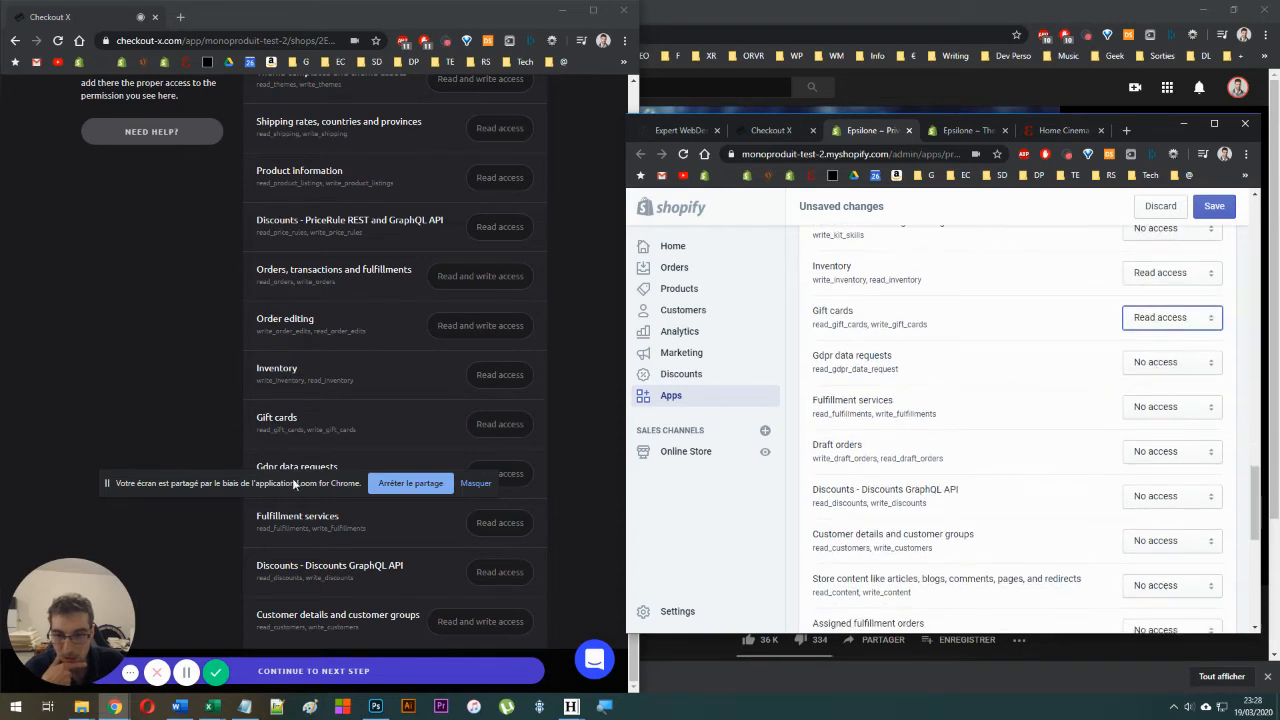
{"action": "left_click", "coordinate": [1156, 366]}
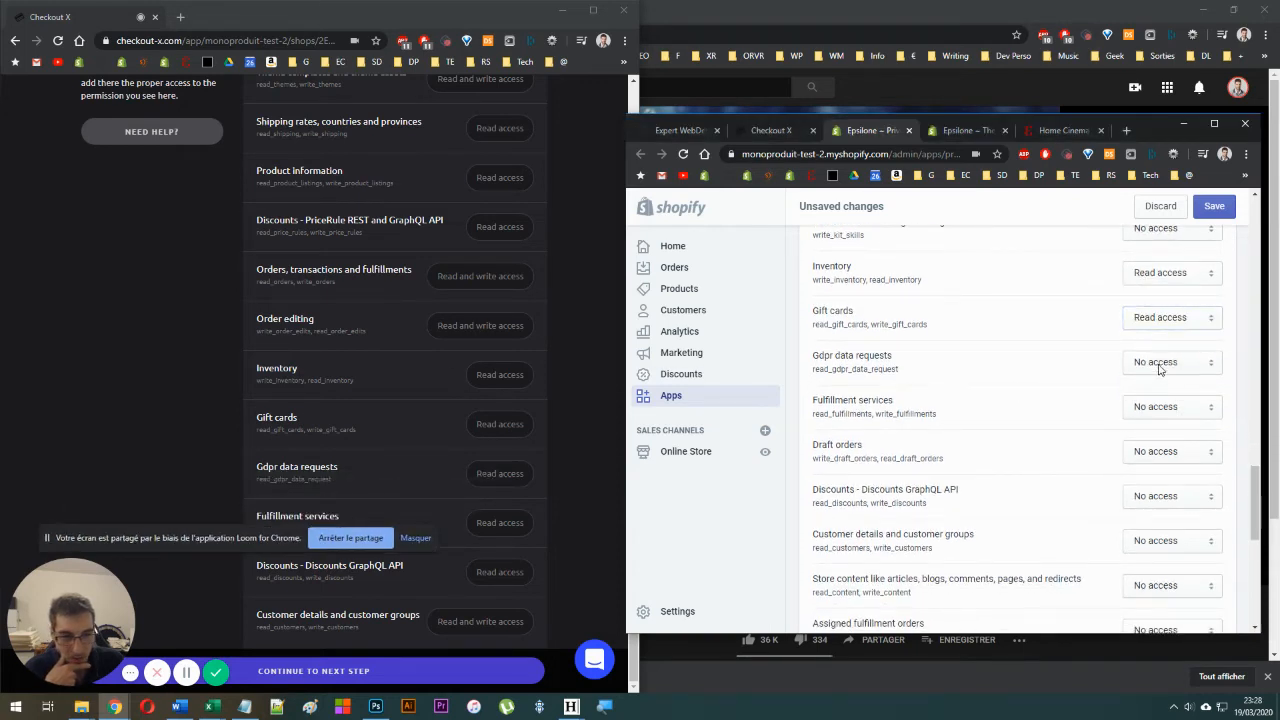
{"action": "left_click", "coordinate": [1162, 392]}
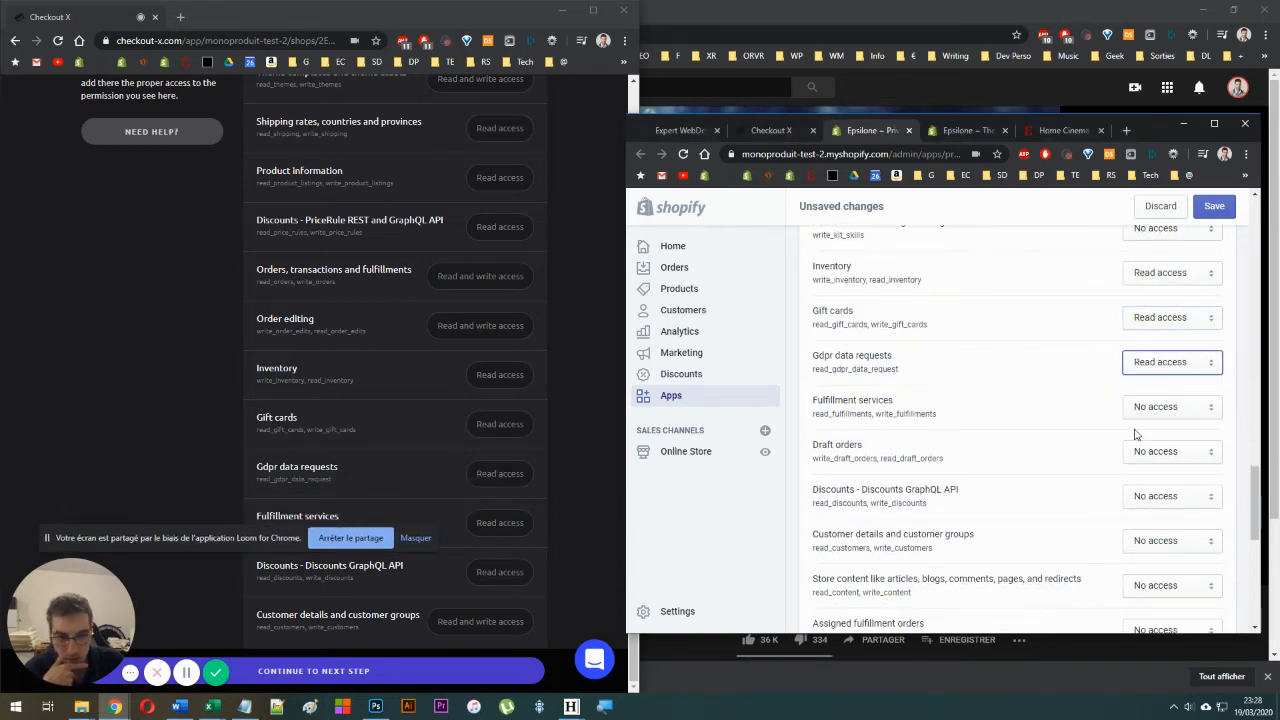
{"action": "left_click", "coordinate": [1145, 409]}
{"action": "left_click", "coordinate": [1150, 432]}
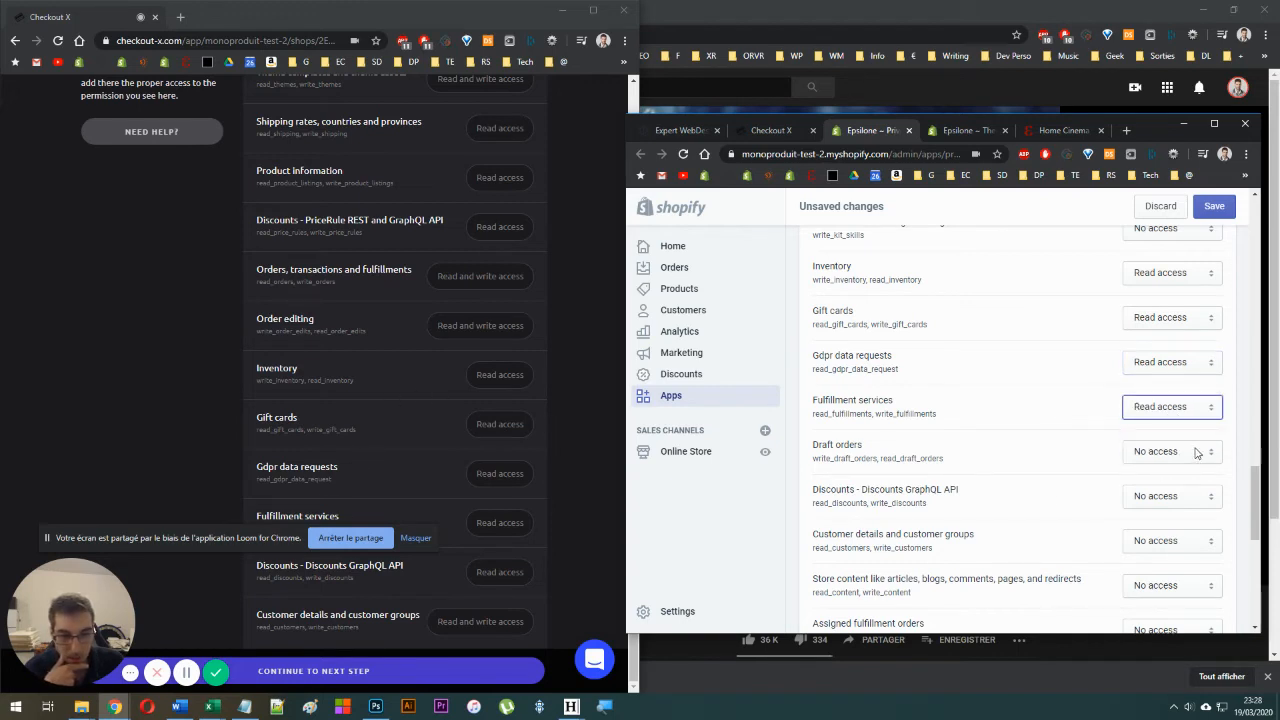
Set Discounts - Discounts GraphQL API to Read access and Customer details and customer groups to Read and write.
{"action": "scroll", "coordinate": [1110, 540], "scroll_direction": "down", "scroll_amount": 3}
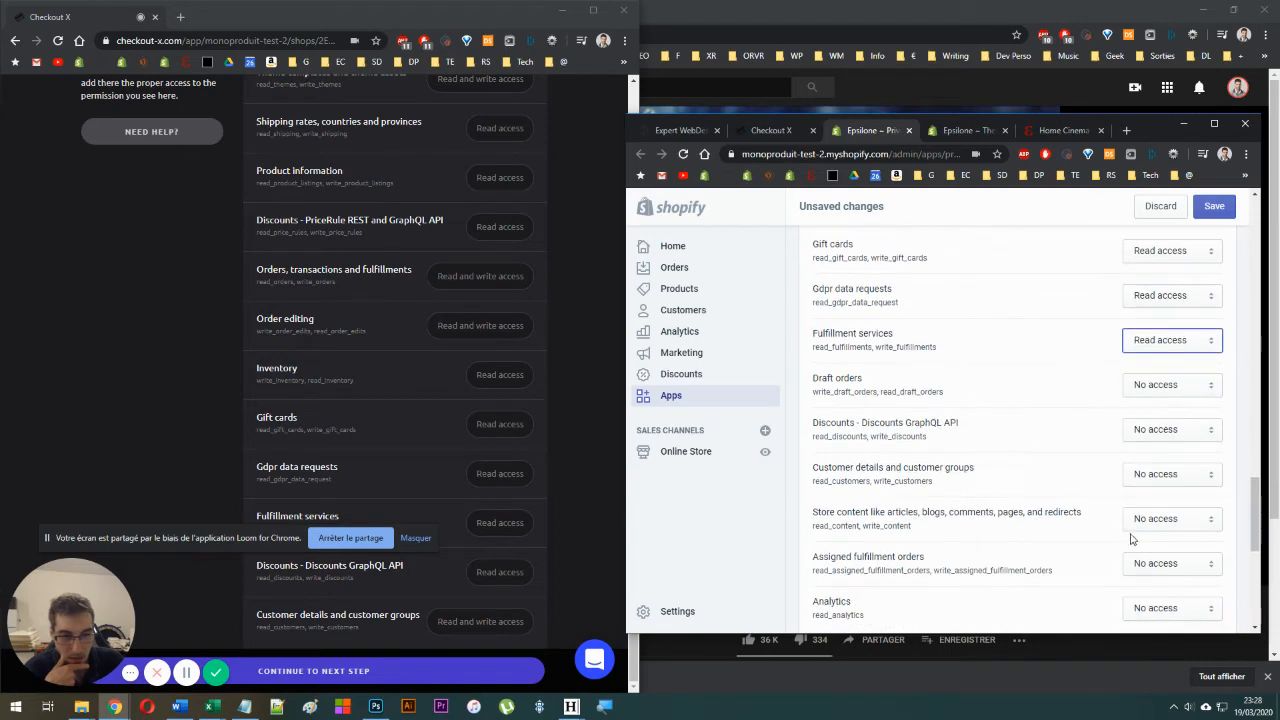
{"action": "scroll", "coordinate": [1123, 509], "scroll_direction": "up", "scroll_amount": 3}
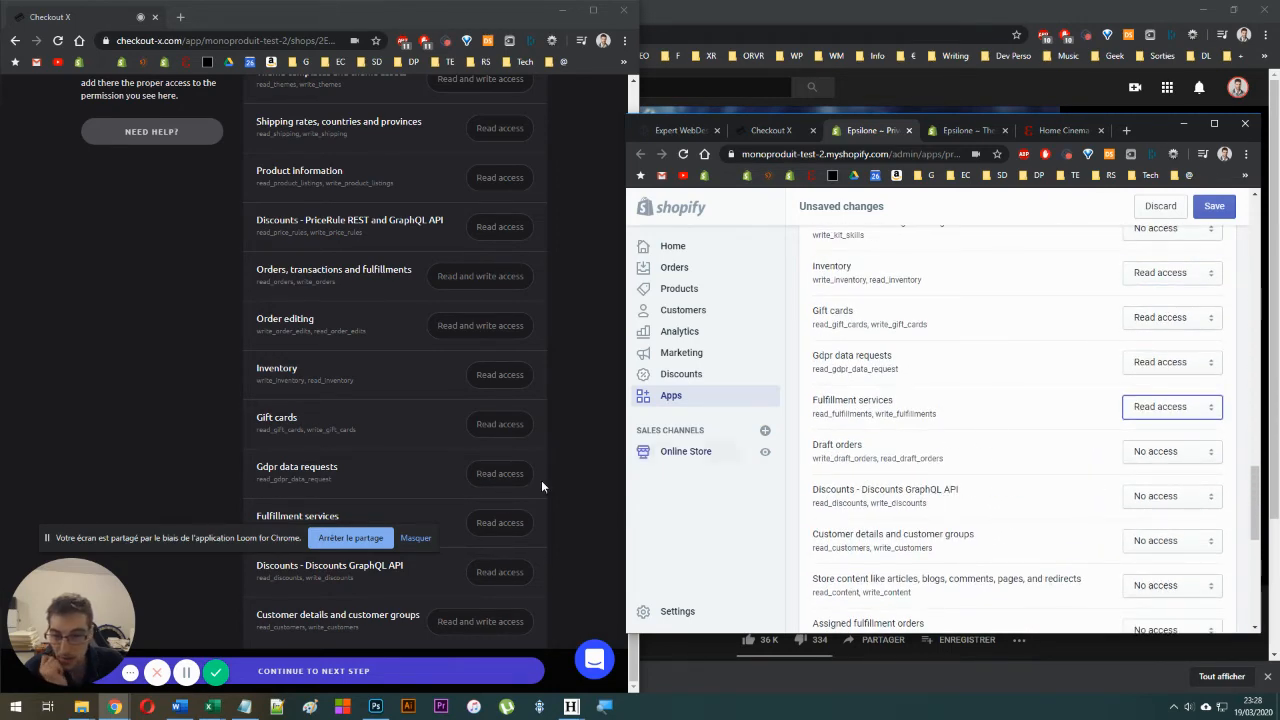
{"action": "left_click", "coordinate": [1166, 495]}
{"action": "left_click", "coordinate": [1158, 527]}
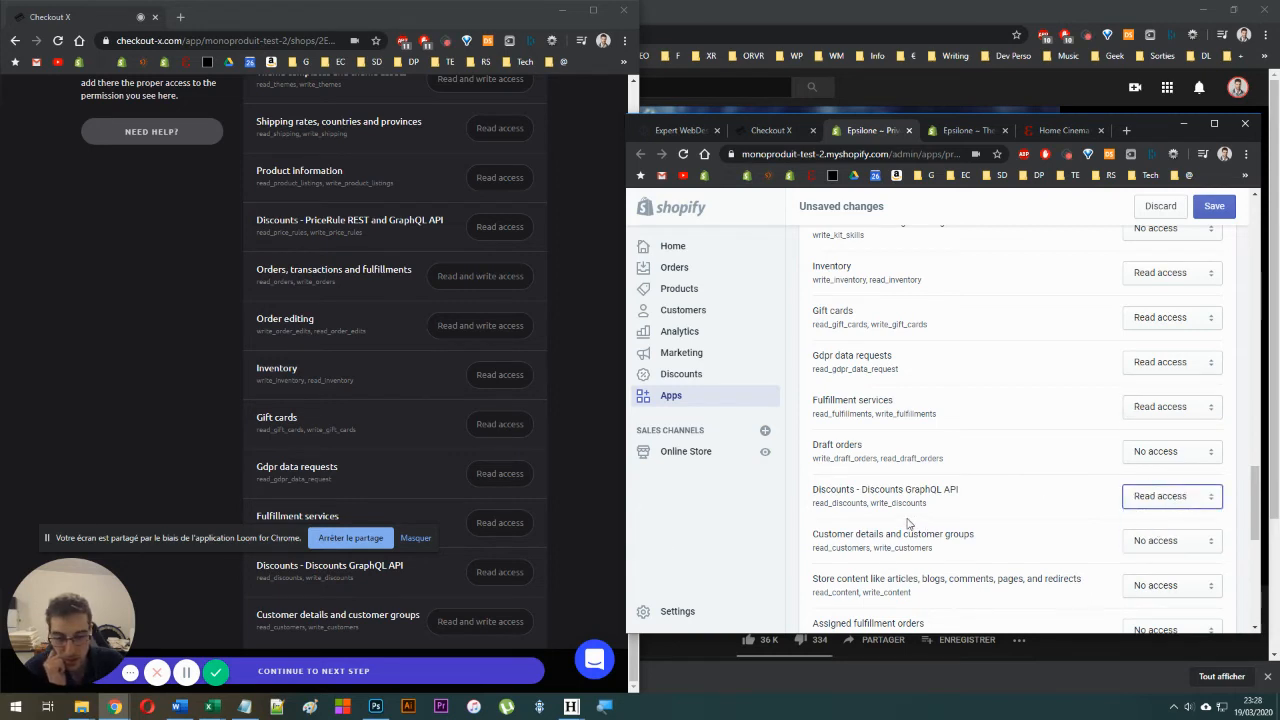
{"action": "scroll", "coordinate": [911, 525], "scroll_direction": "down", "scroll_amount": 1}
{"action": "left_click", "coordinate": [1166, 474]}
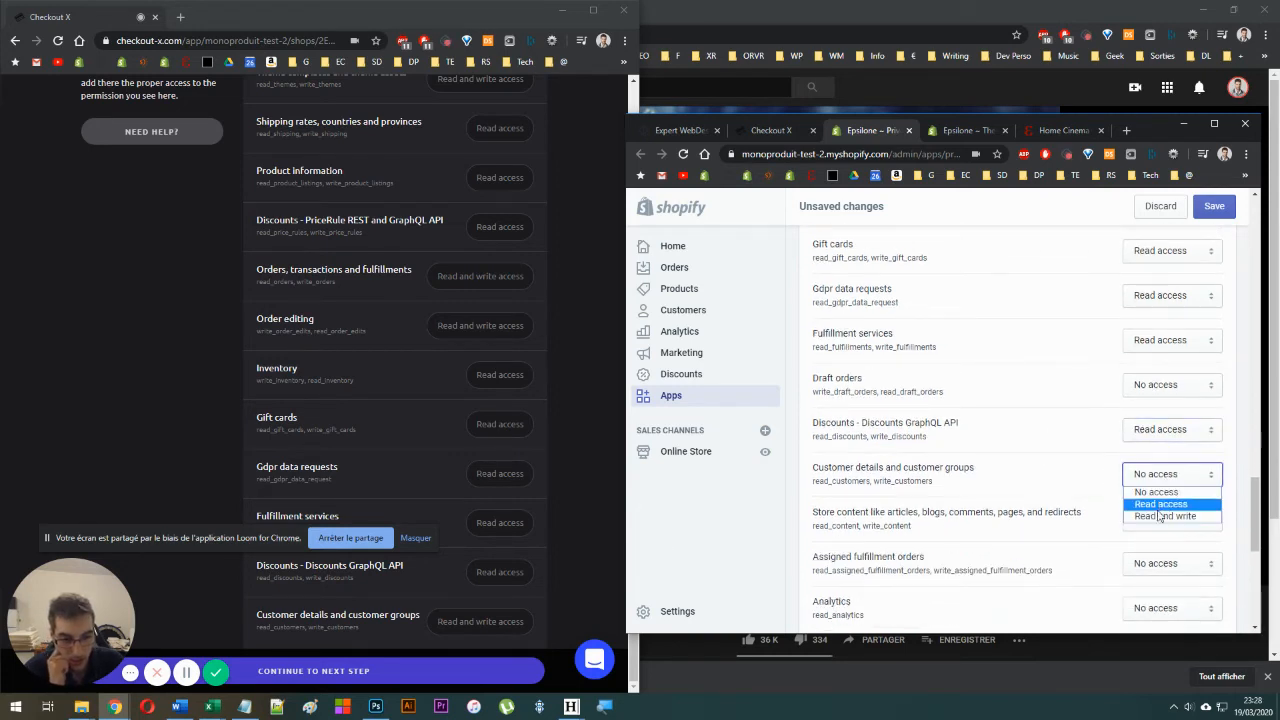
{"action": "left_click", "coordinate": [1165, 516]}
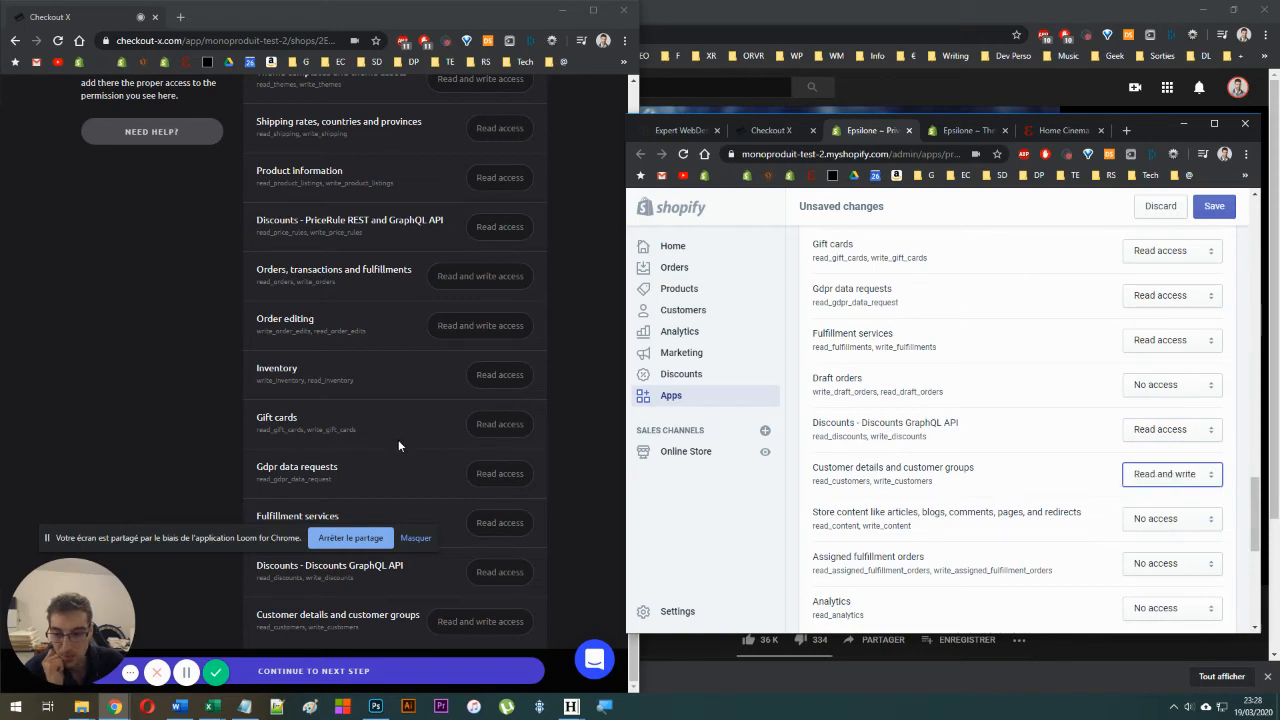
Check the end of the Shopify private app form and enlarge the Checkout X window to view its required permissions.
{"action": "double_click", "coordinate": [1156, 130]}
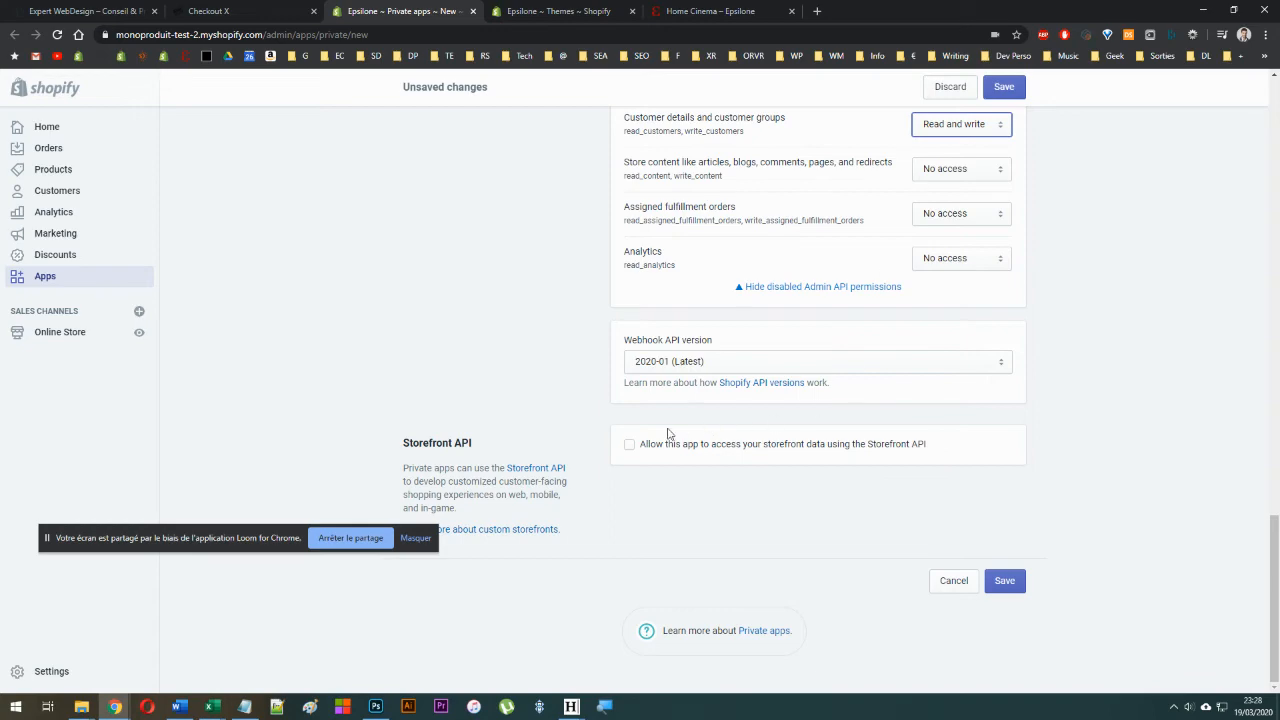
{"action": "double_click", "coordinate": [909, 17]}
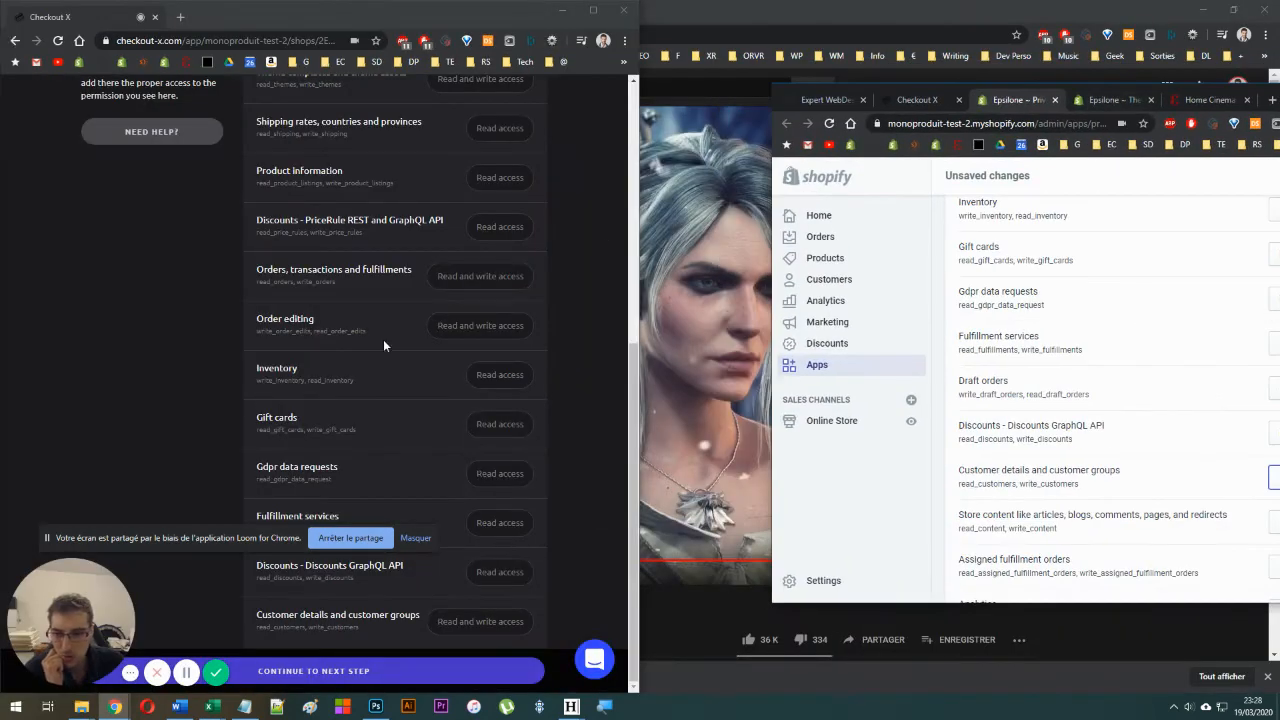
{"action": "left_click", "coordinate": [593, 10]}
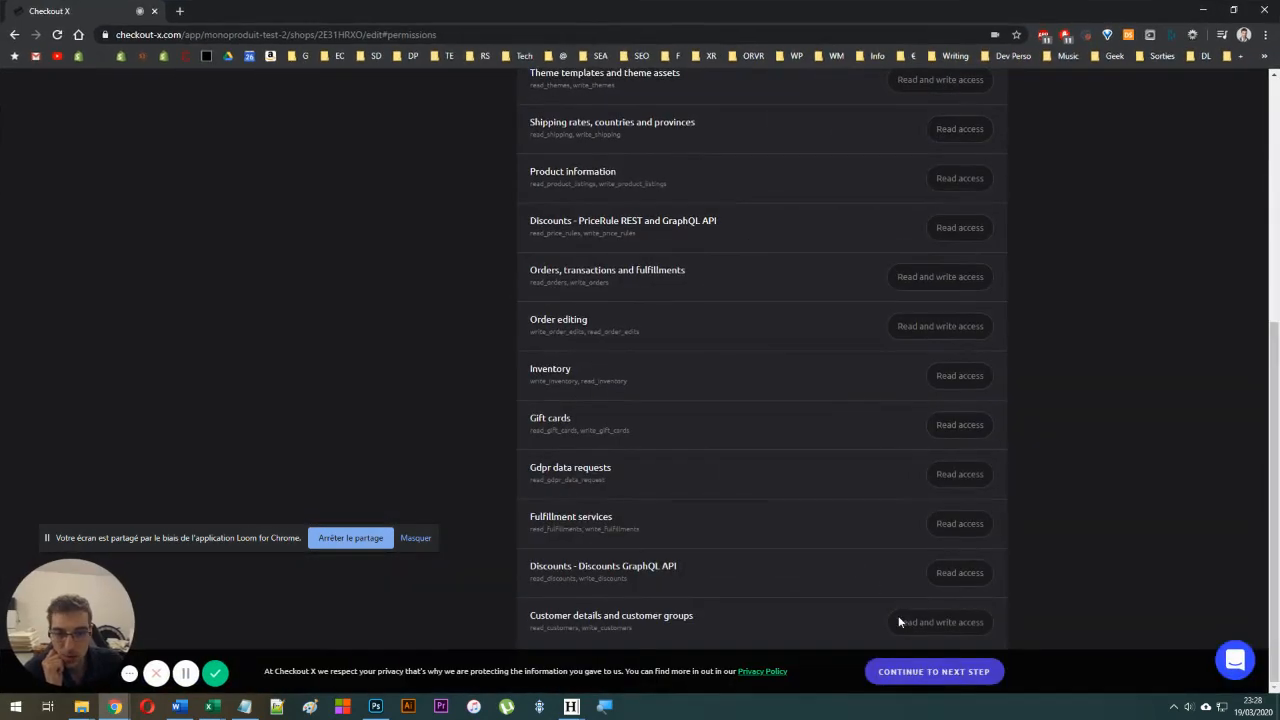
Continue to the Checkout X credentials step and arrange its window side by side with the Shopify private app window.
{"action": "left_click", "coordinate": [915, 680]}
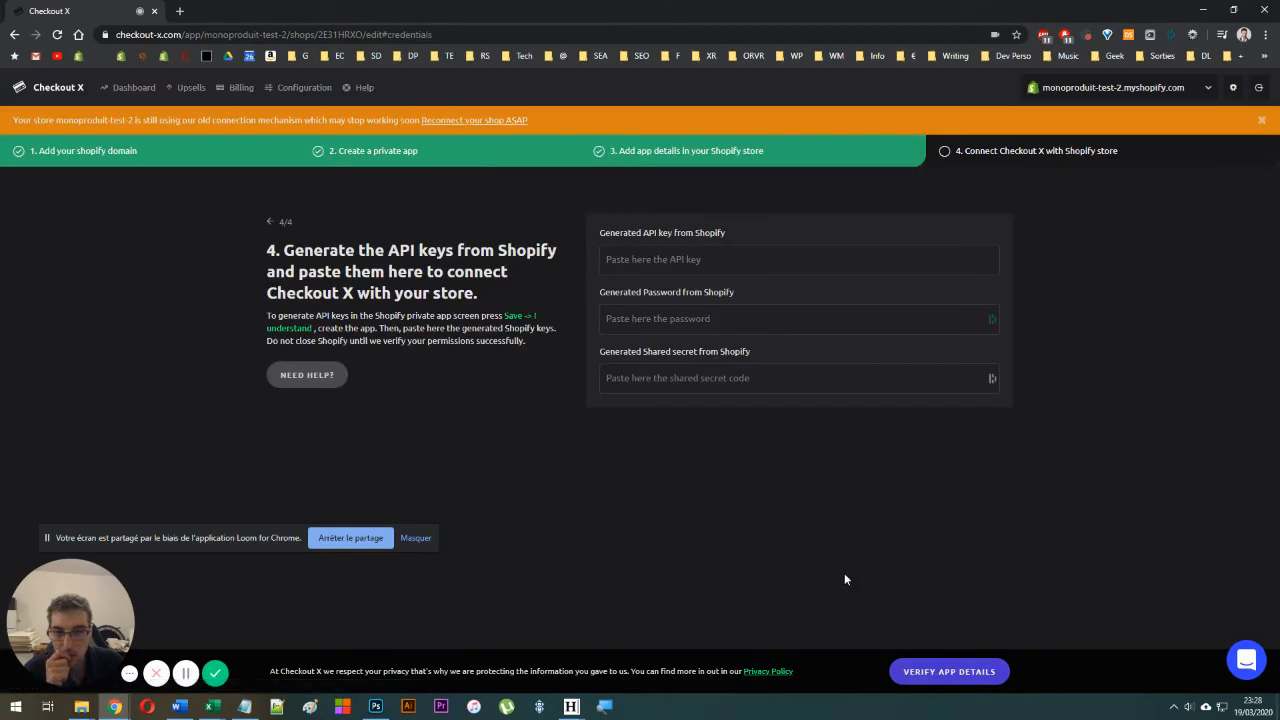
{"action": "left_click_drag", "start_coordinate": [440, 34], "coordinate": [287, 81]}
{"action": "left_click_drag", "start_coordinate": [423, 10], "coordinate": [198, 140]}
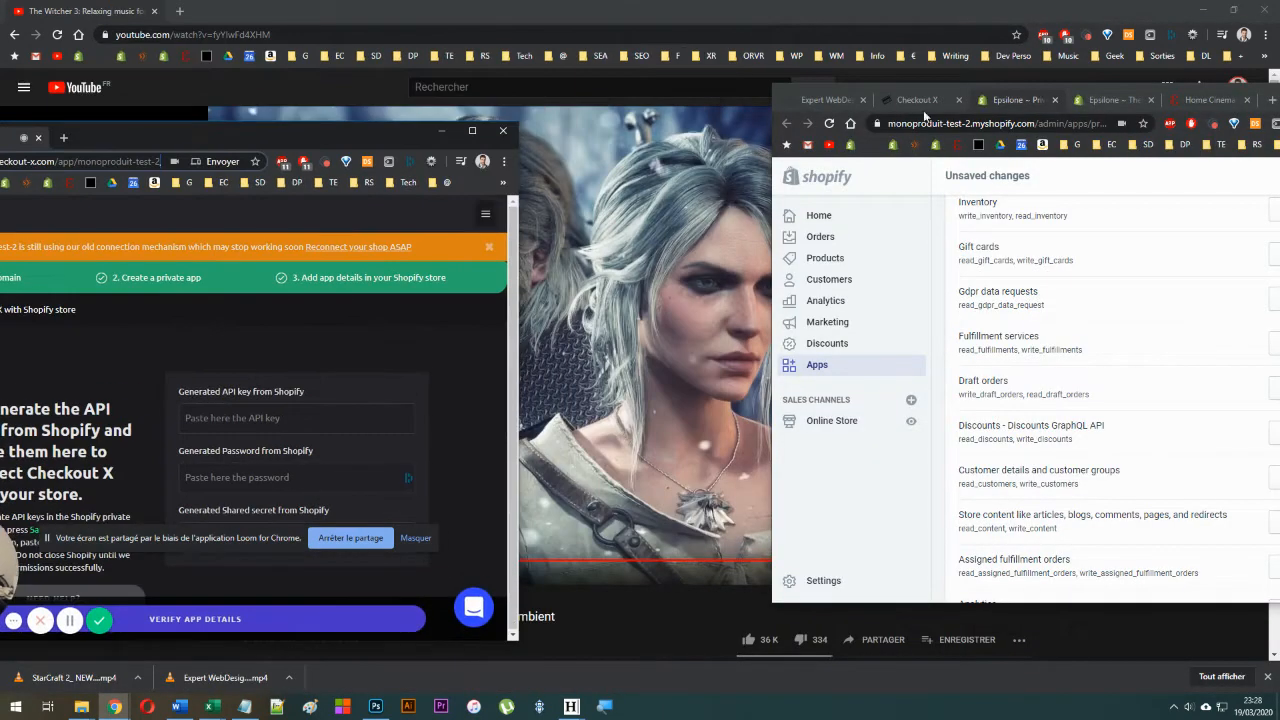
{"action": "left_click_drag", "start_coordinate": [1065, 88], "coordinate": [838, 81]}
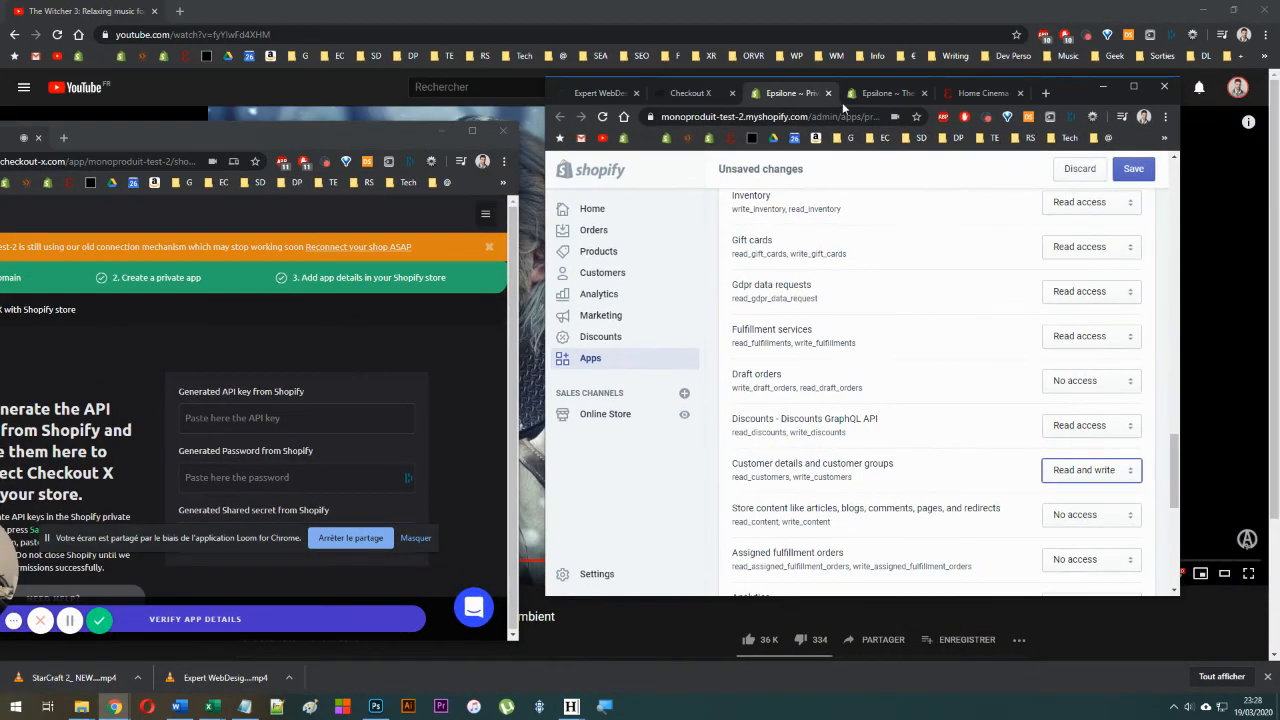
Save the Shopify private app and accept the API credentials notice to create it.
{"action": "scroll", "coordinate": [940, 350], "scroll_direction": "down", "scroll_amount": 3}
{"action": "left_click", "coordinate": [1134, 171]}
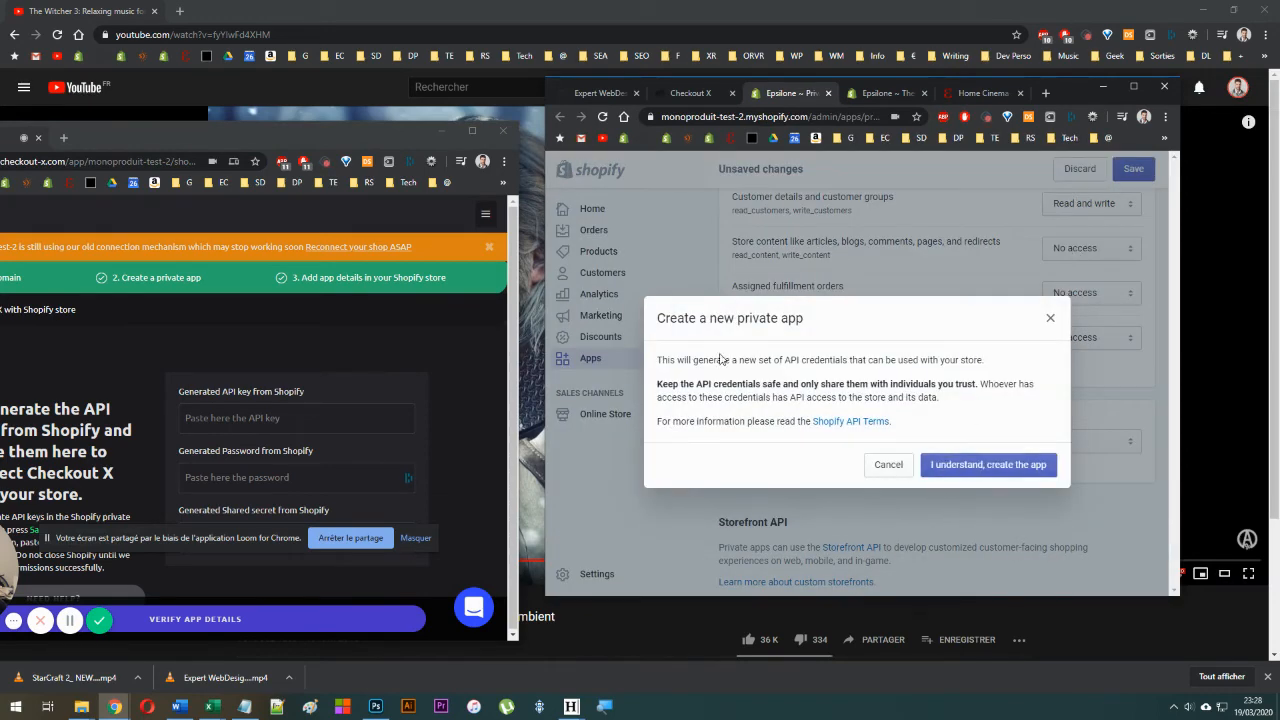
{"action": "left_click_drag", "start_coordinate": [359, 140], "coordinate": [394, 124]}
{"action": "left_click", "coordinate": [988, 465]}
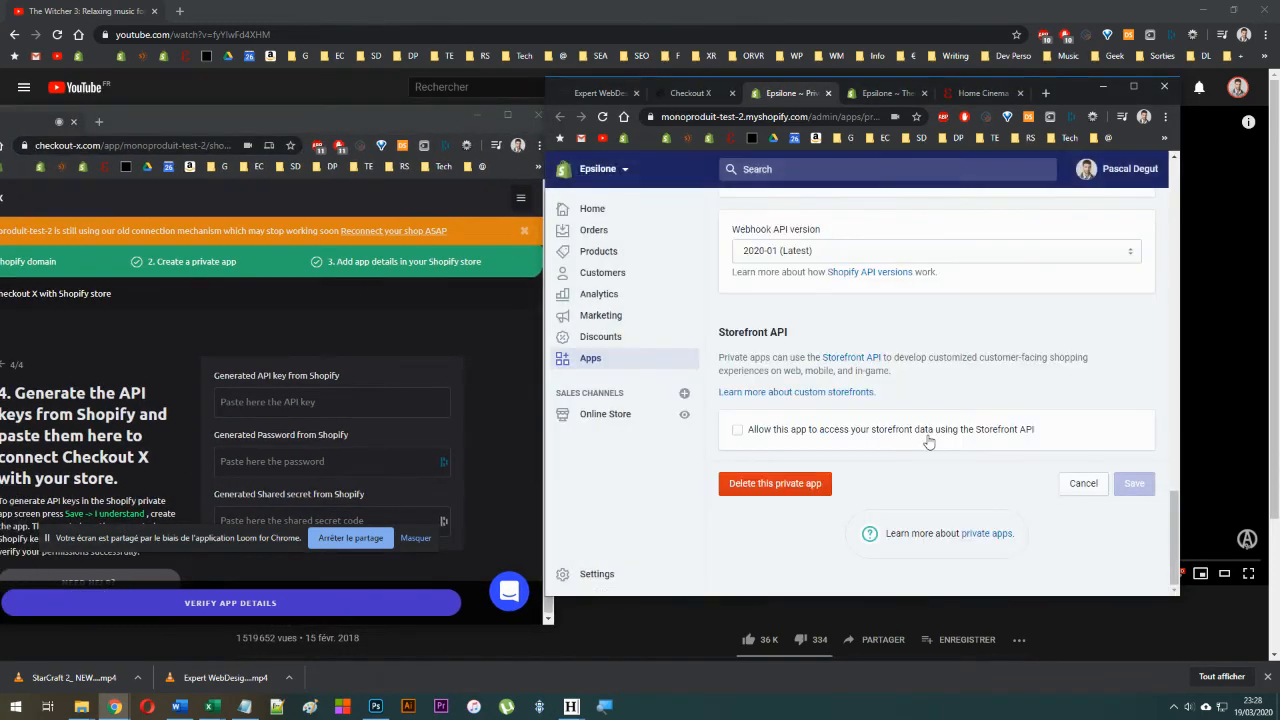
Copy the generated API key from the Shopify private app into the API key field in Checkout X.
{"action": "scroll", "coordinate": [860, 424], "scroll_direction": "down", "scroll_amount": 6}
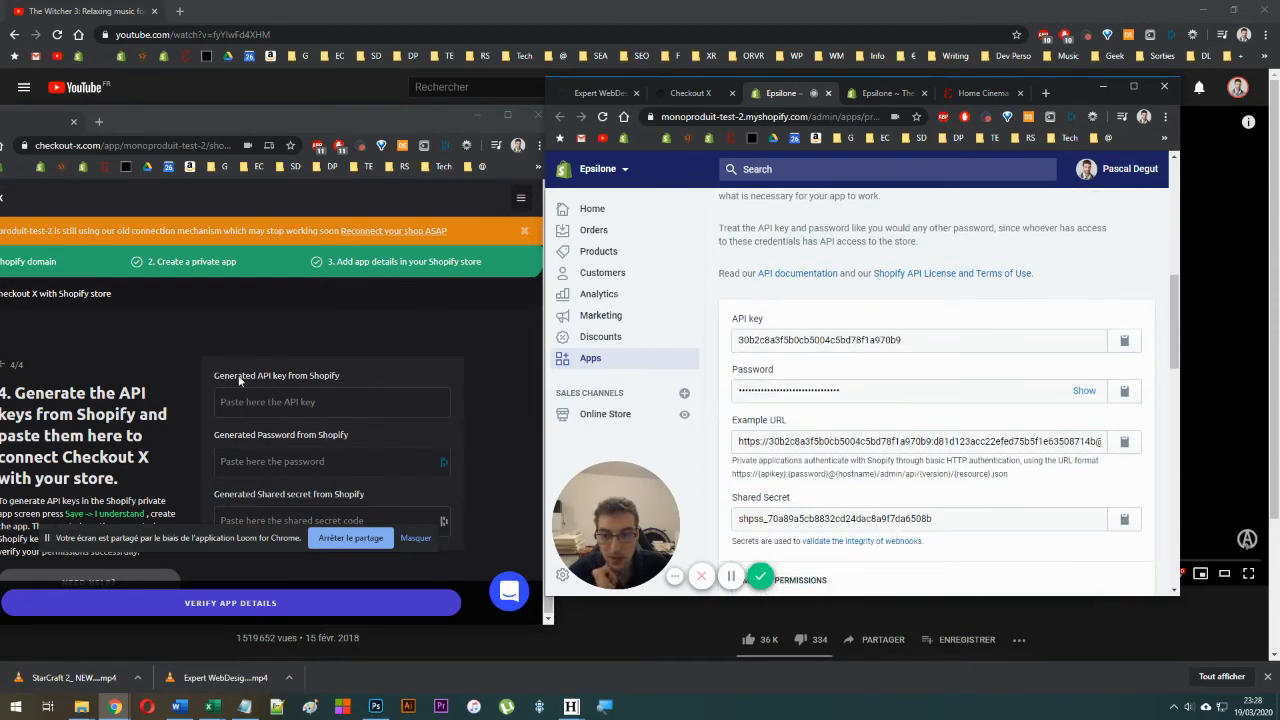
{"action": "left_click", "coordinate": [1122, 344]}
{"action": "left_click", "coordinate": [310, 396]}
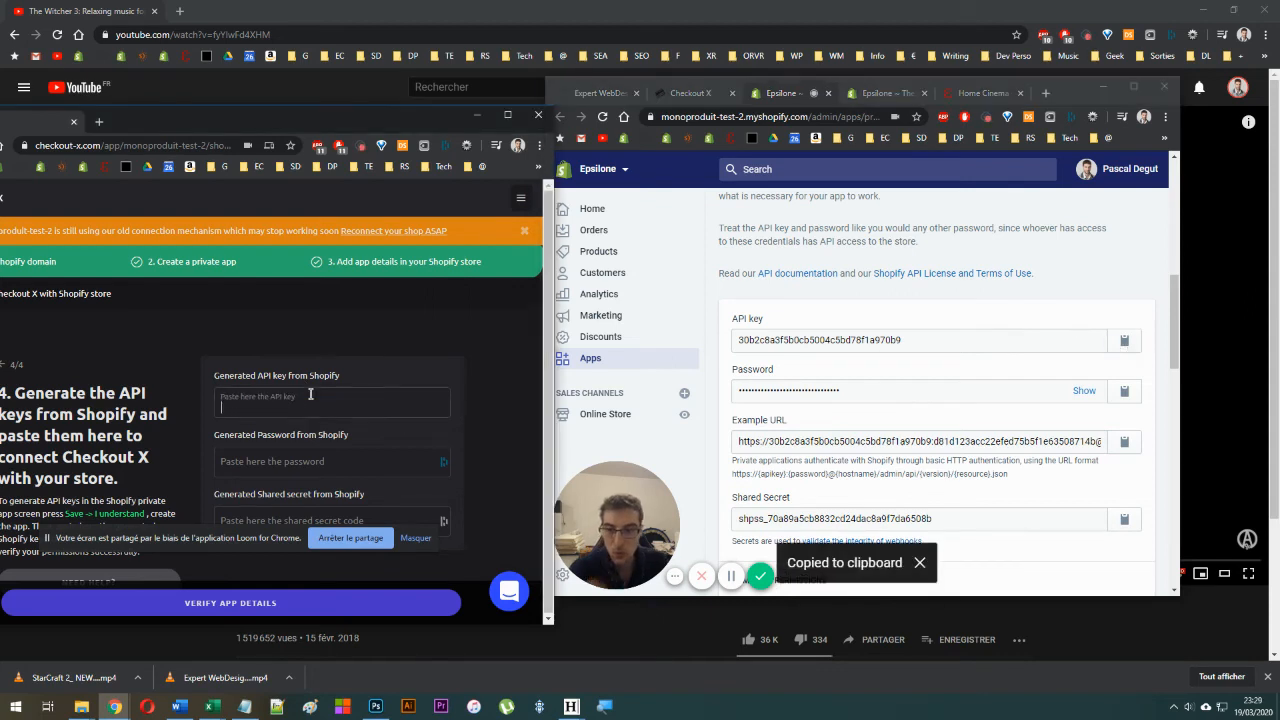
{"action": "key", "text": "ctrl+v"}
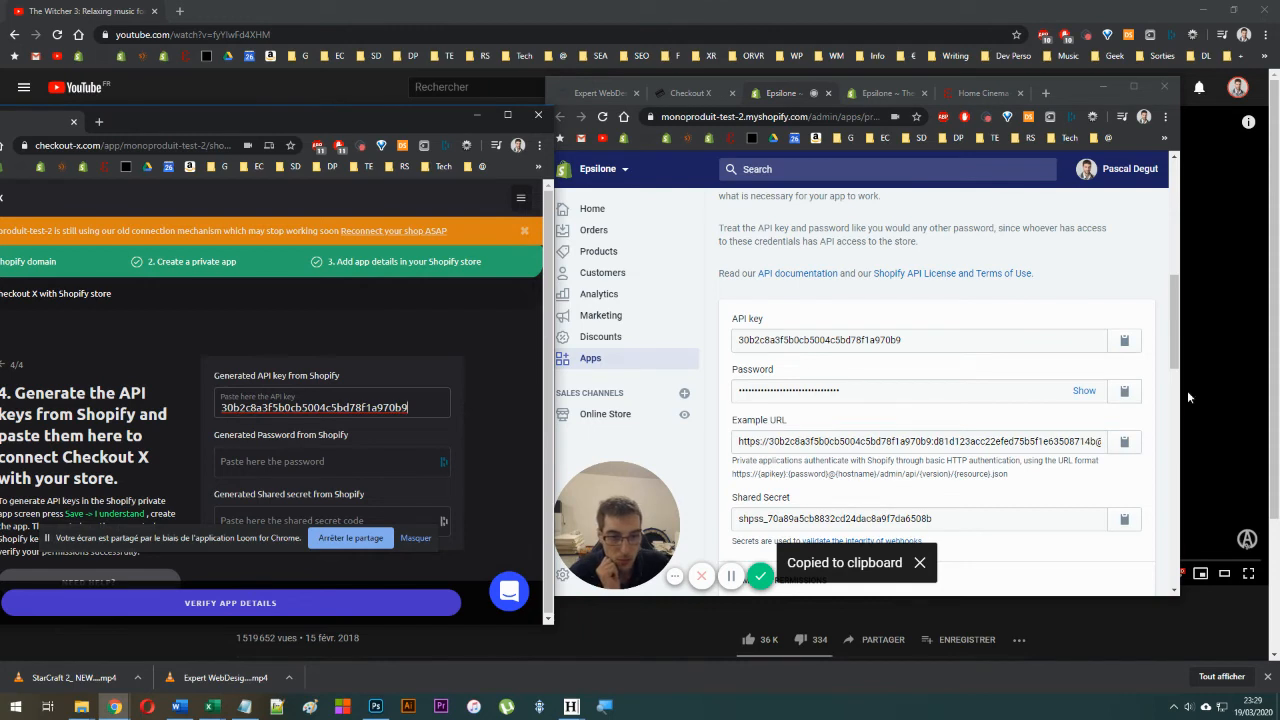
Reveal the private app's password in Shopify and copy it into the generated password field in Checkout X.
{"action": "left_click", "coordinate": [1084, 390]}
{"action": "left_click_drag", "start_coordinate": [1050, 391], "coordinate": [563, 398]}
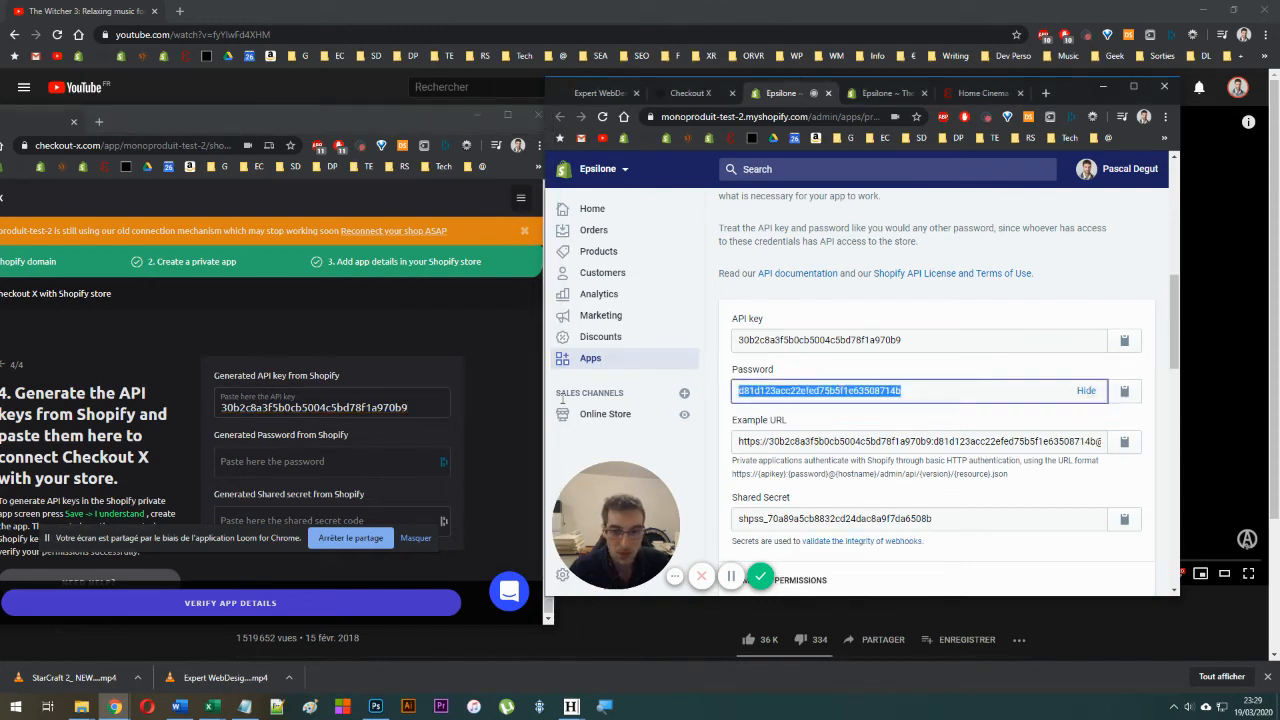
{"action": "key", "text": "ctrl+c"}
{"action": "left_click", "coordinate": [330, 461]}
{"action": "key", "text": "ctrl+v"}
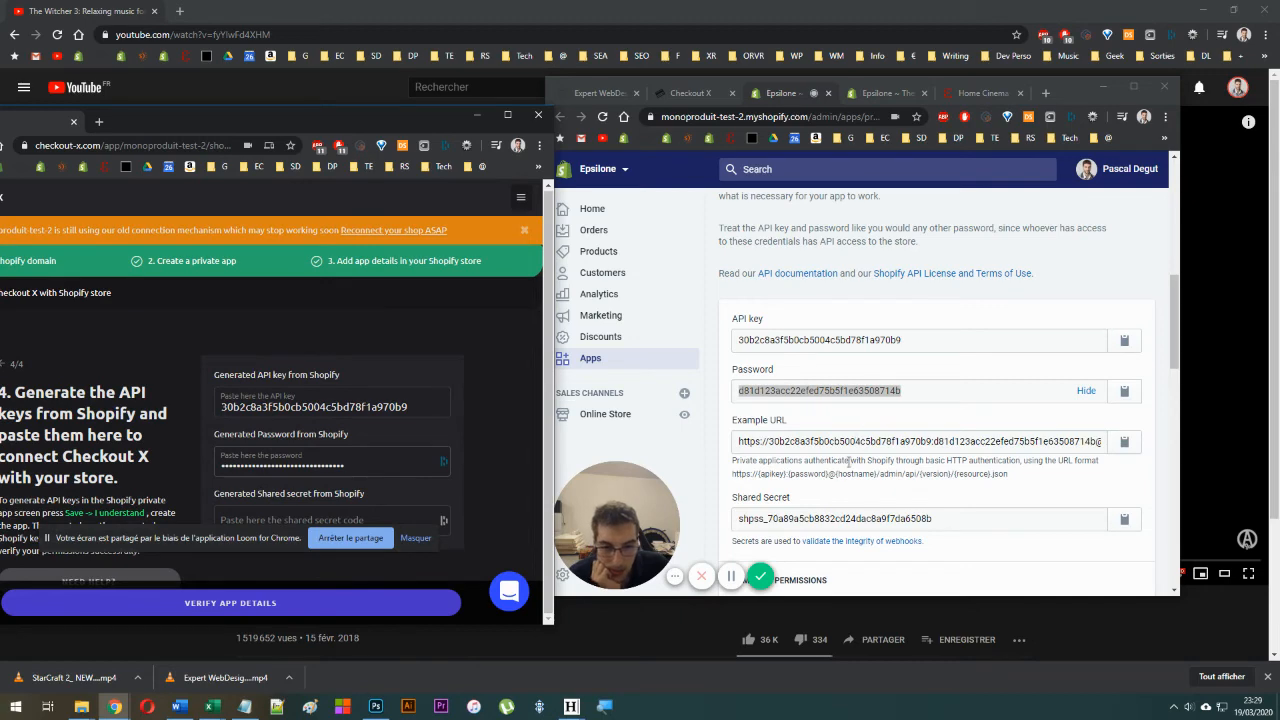
Copy the shared secret from Shopify into its Checkout X field and verify the app details.
{"action": "left_click", "coordinate": [1124, 519]}
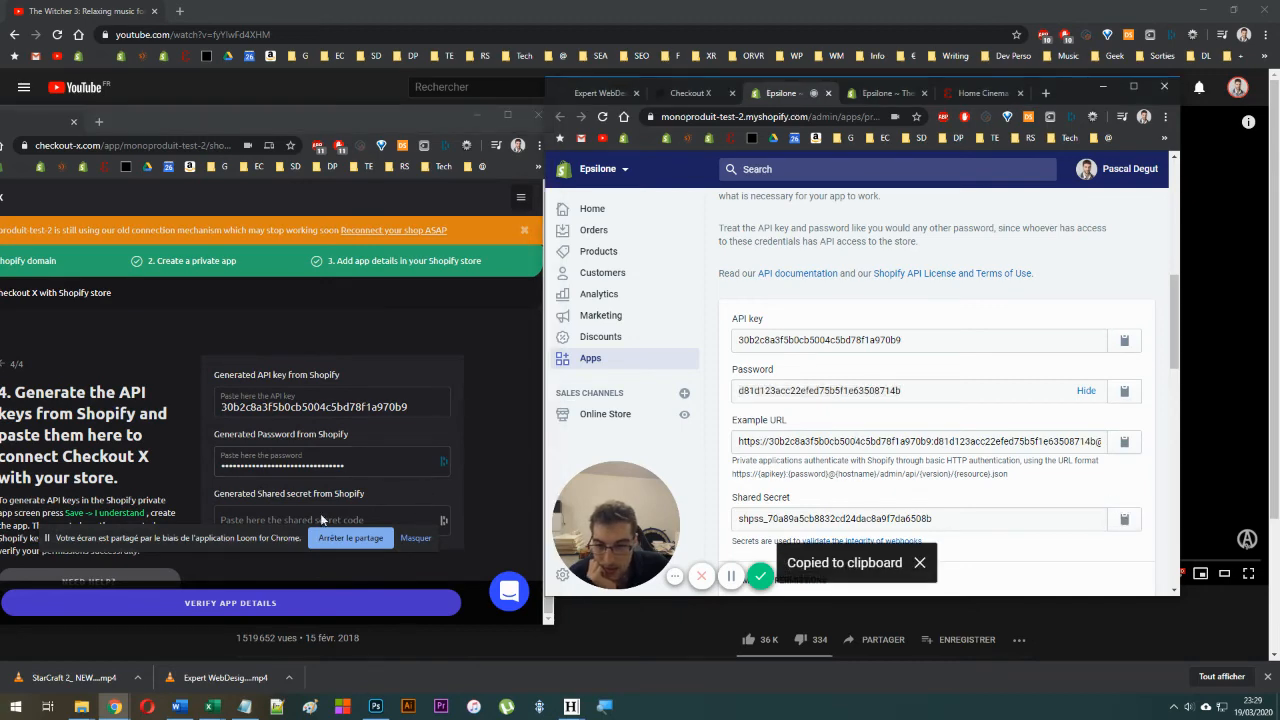
{"action": "left_click", "coordinate": [321, 519]}
{"action": "key", "text": "ctrl+v"}
{"action": "double_click", "coordinate": [334, 123]}
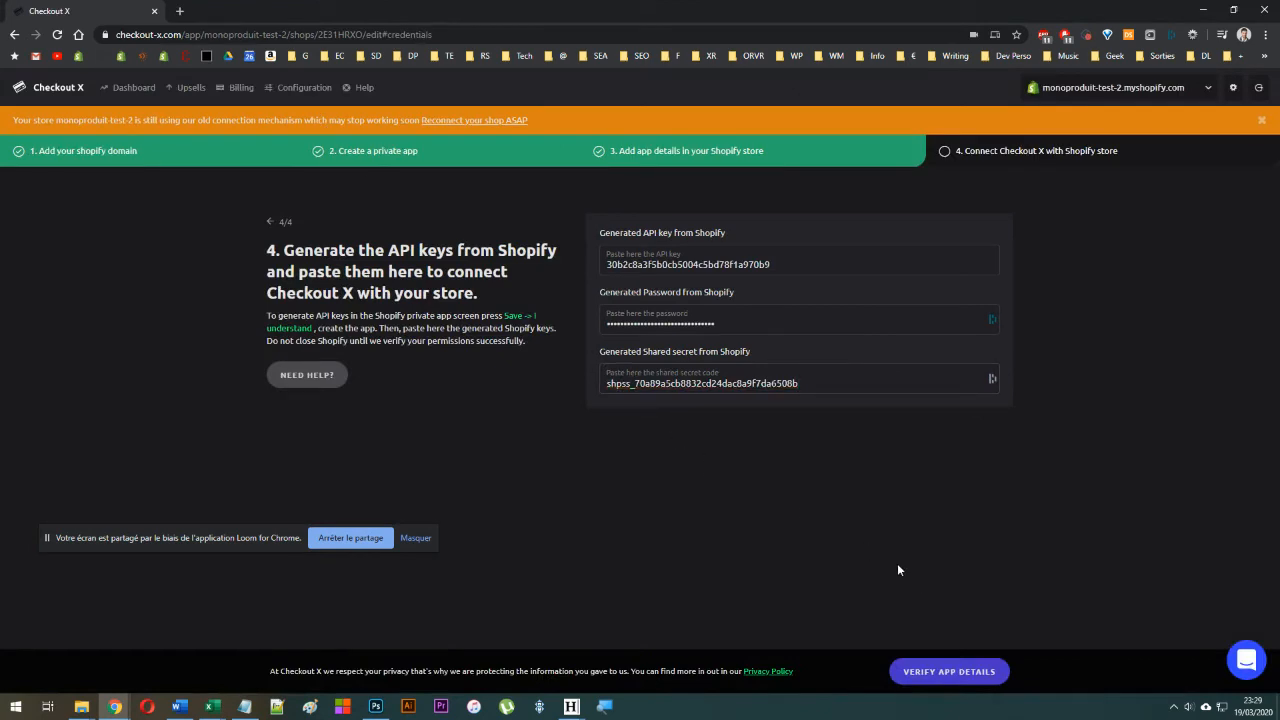
{"action": "left_click", "coordinate": [975, 673]}
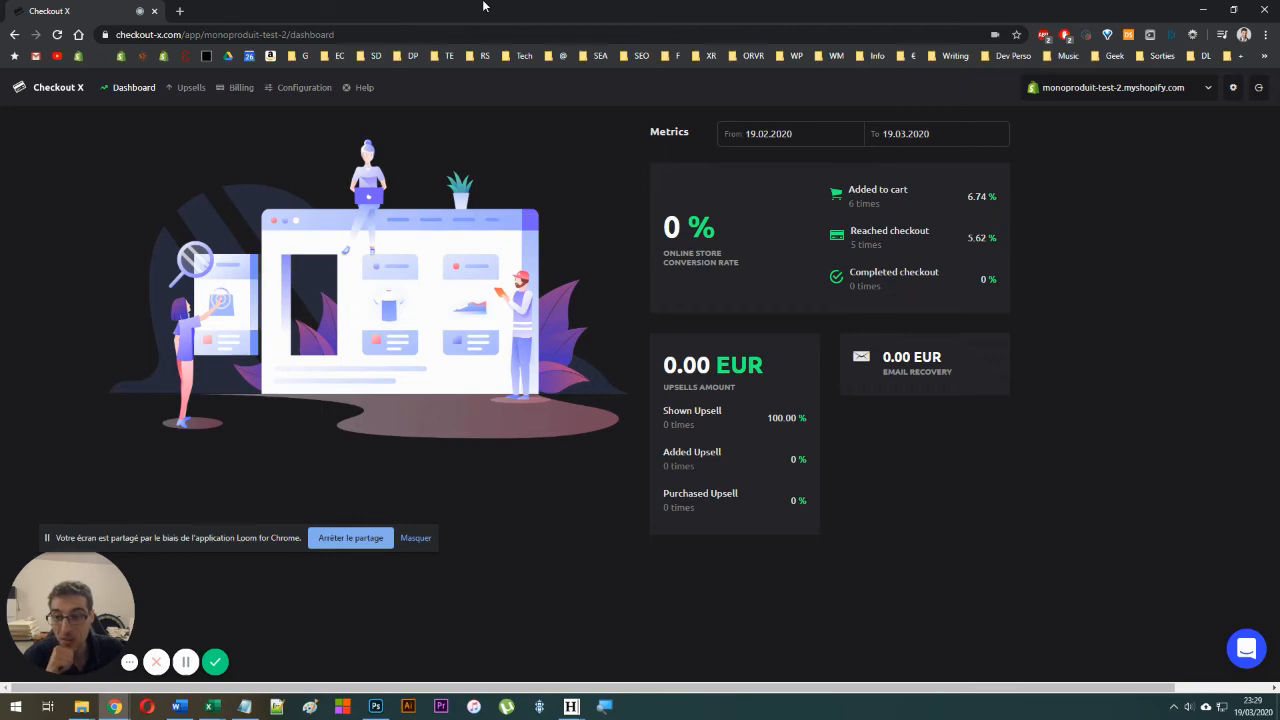
Open the bookmarked epsilone.eu Home Cinema store page in a new tab and switch to it.
{"action": "left_click_drag", "start_coordinate": [483, 6], "coordinate": [564, 131]}
{"action": "double_click", "coordinate": [484, 139]}
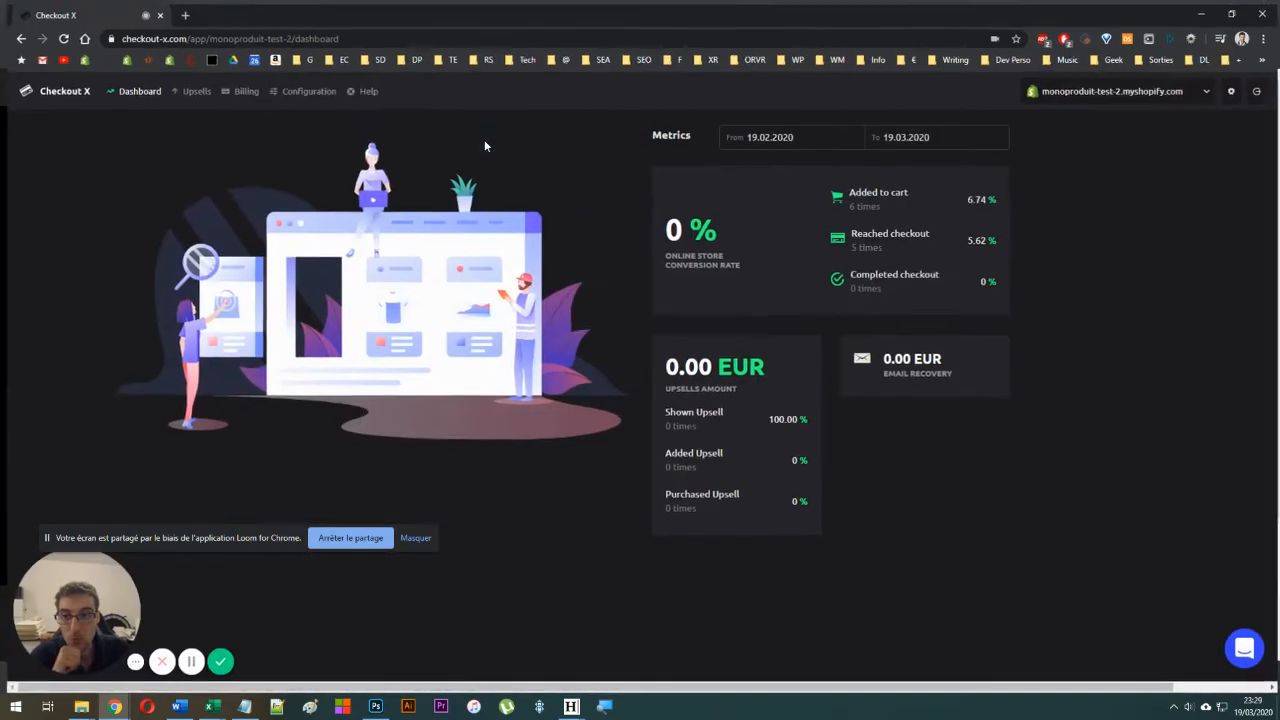
{"action": "right_click", "coordinate": [189, 58]}
{"action": "left_click", "coordinate": [225, 61]}
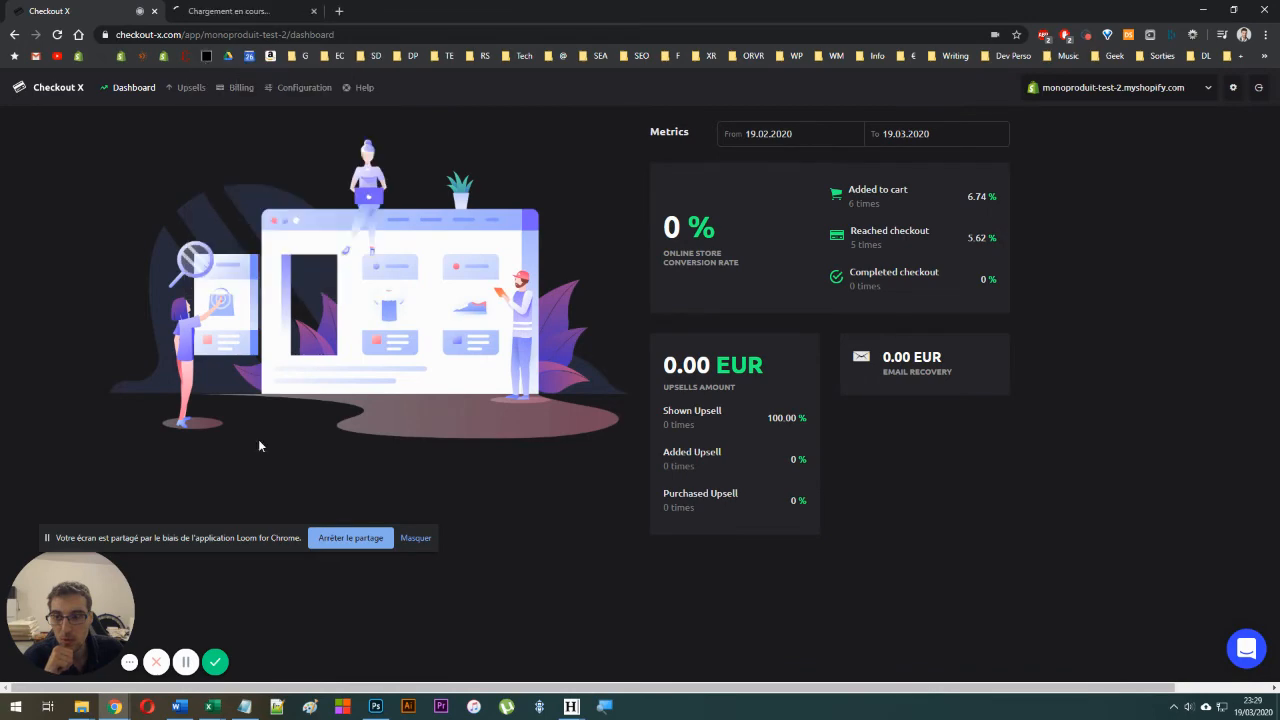
{"action": "left_click", "coordinate": [250, 10]}
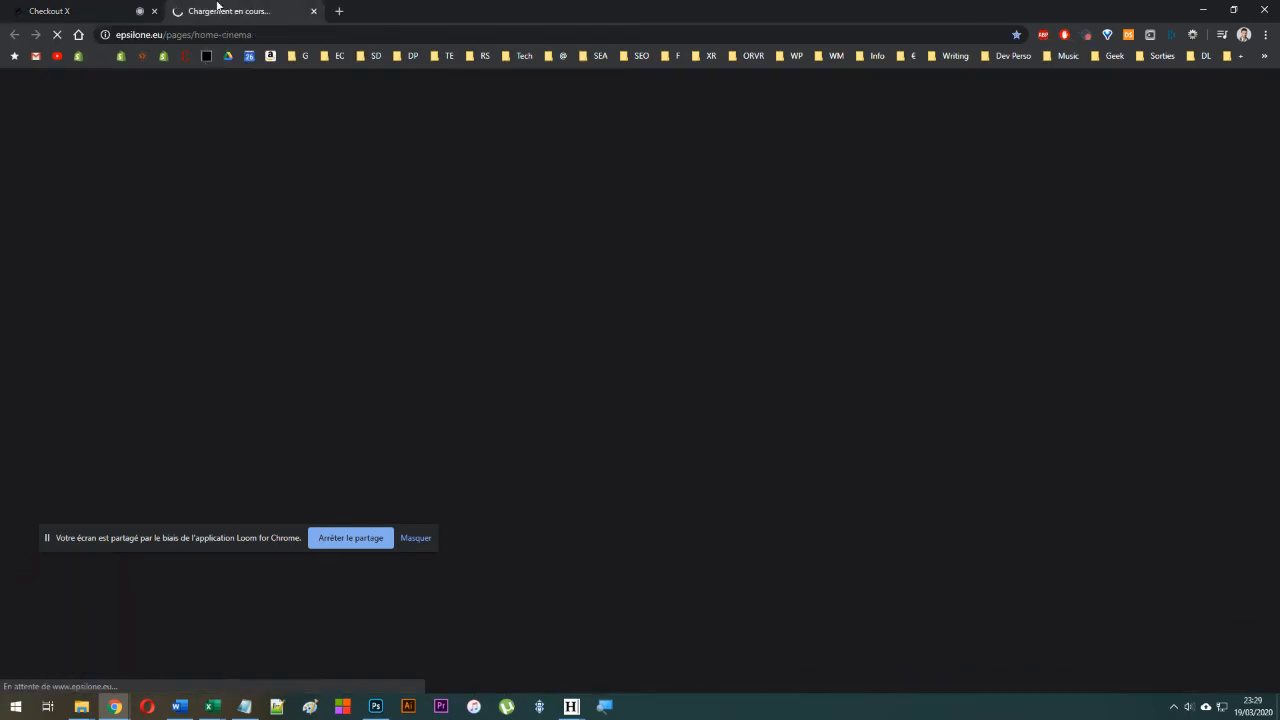
Add the Epsilone Home Cinema in Jaune to the cart and proceed to the secure payment page.
{"action": "scroll", "coordinate": [503, 284], "scroll_direction": "down", "scroll_amount": 5}
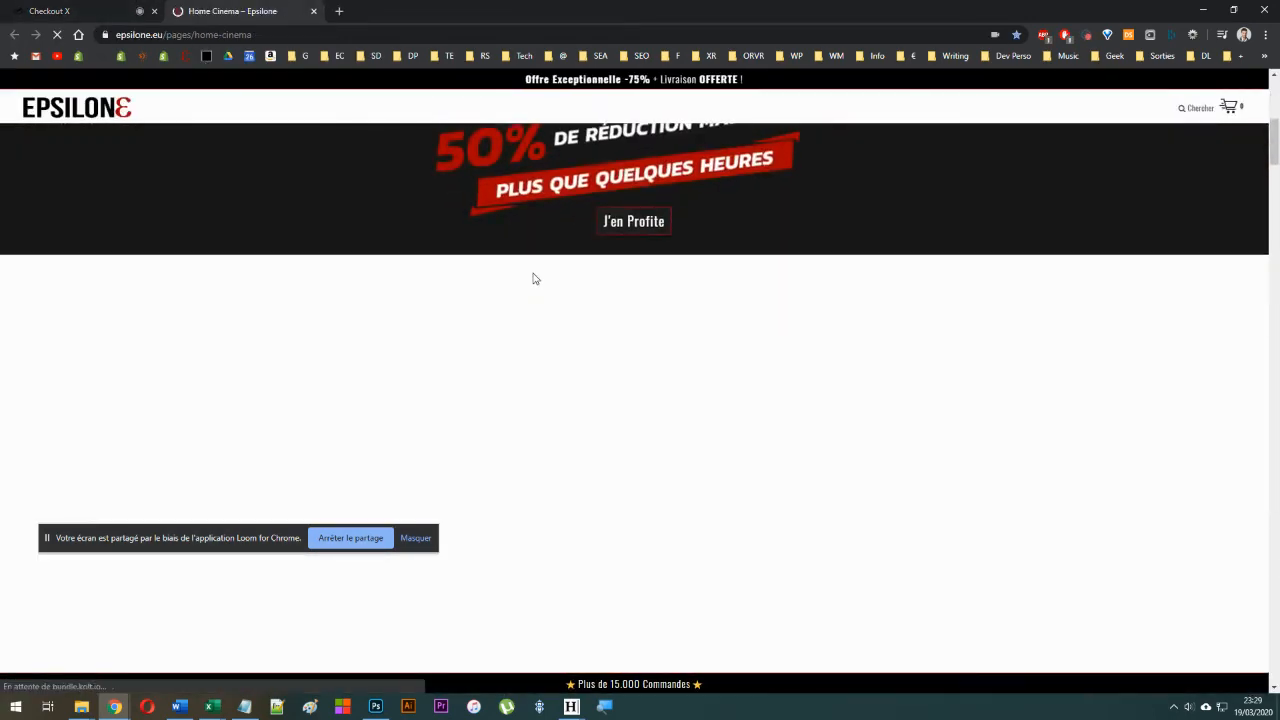
{"action": "left_click", "coordinate": [818, 543]}
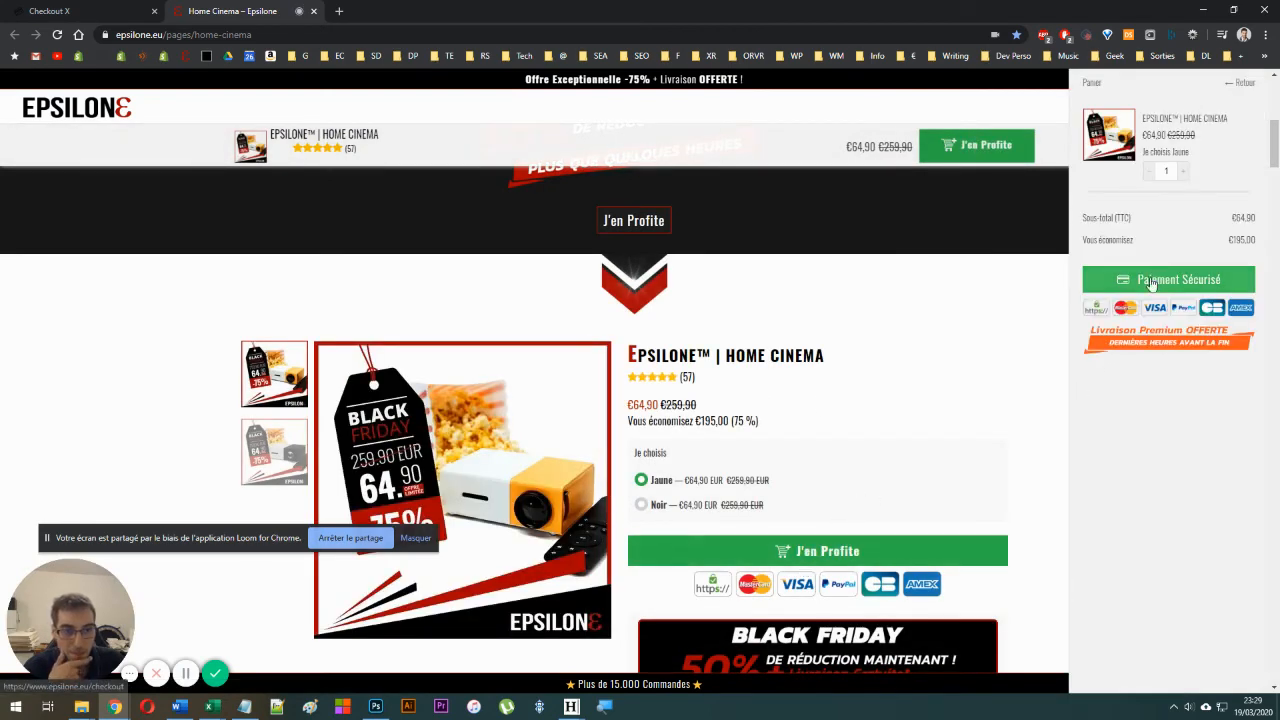
{"action": "left_click", "coordinate": [1149, 287]}
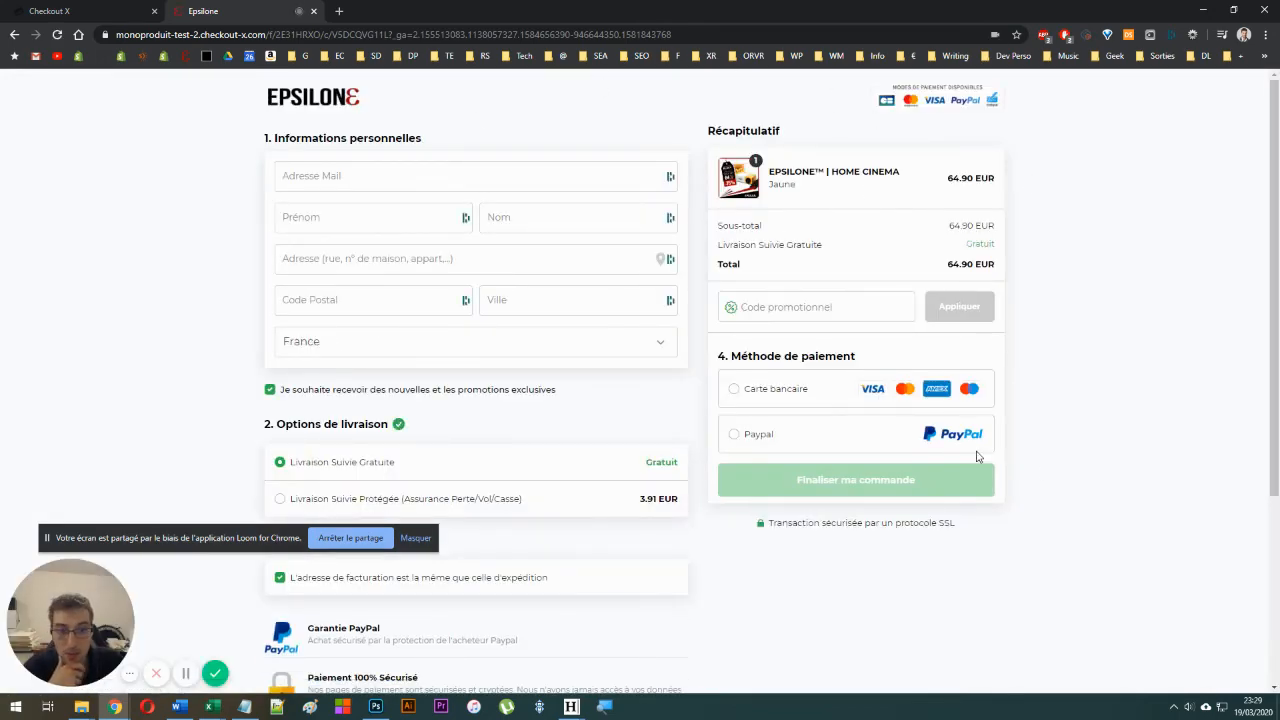
Examine the checkout page's delivery, billing, Carte bancaire and Paypal options, and return to the Checkout X dashboard.
{"action": "scroll", "coordinate": [237, 352], "scroll_direction": "down", "scroll_amount": 3}
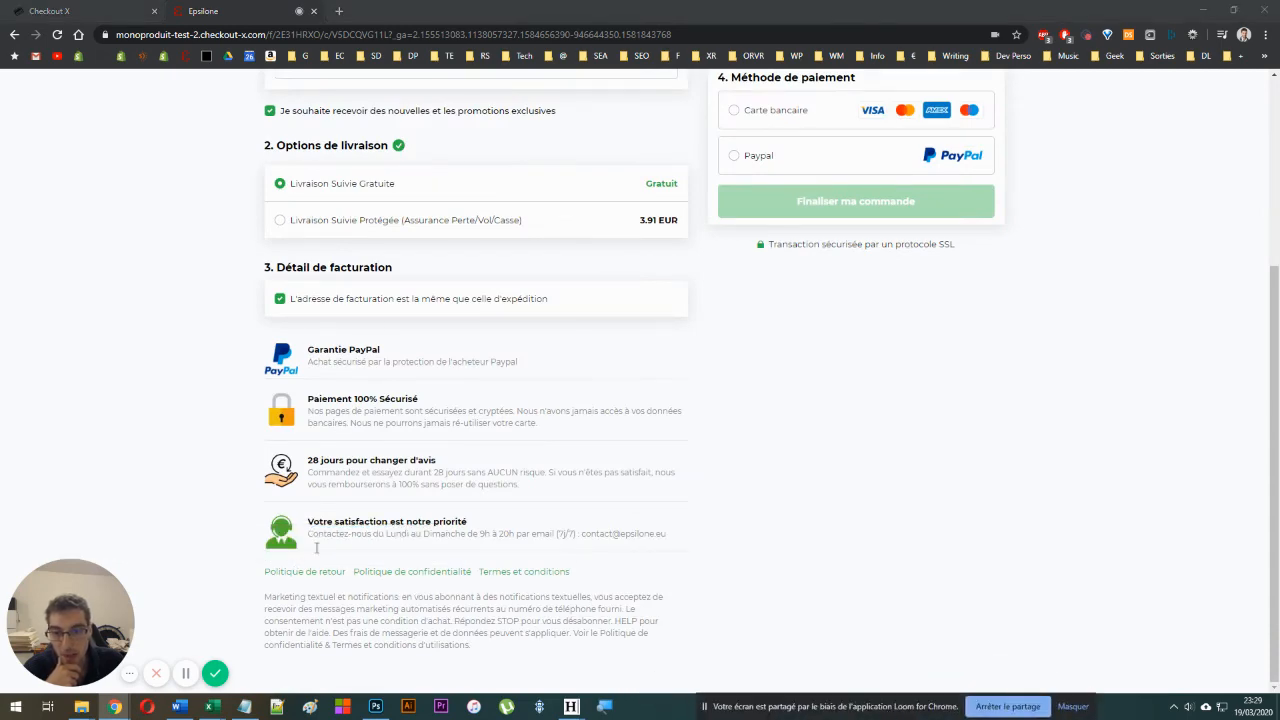
{"action": "scroll", "coordinate": [552, 524], "scroll_direction": "up", "scroll_amount": 3}
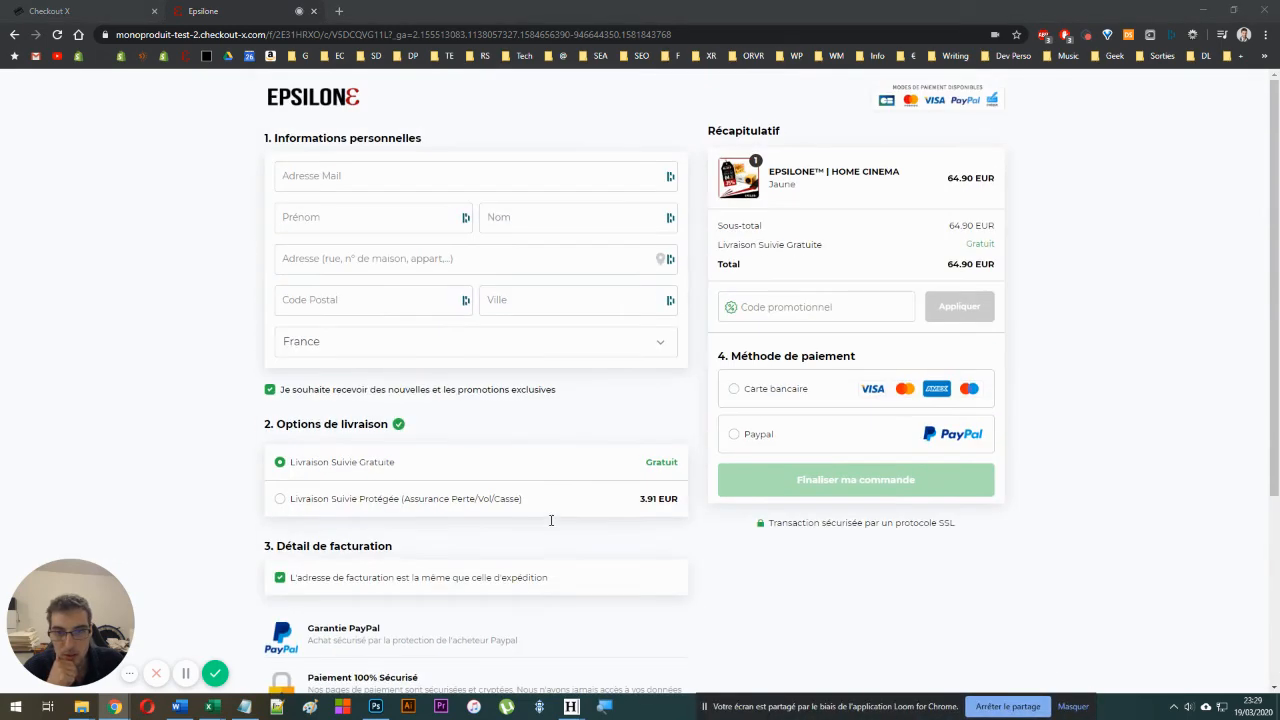
{"action": "left_click", "coordinate": [755, 400]}
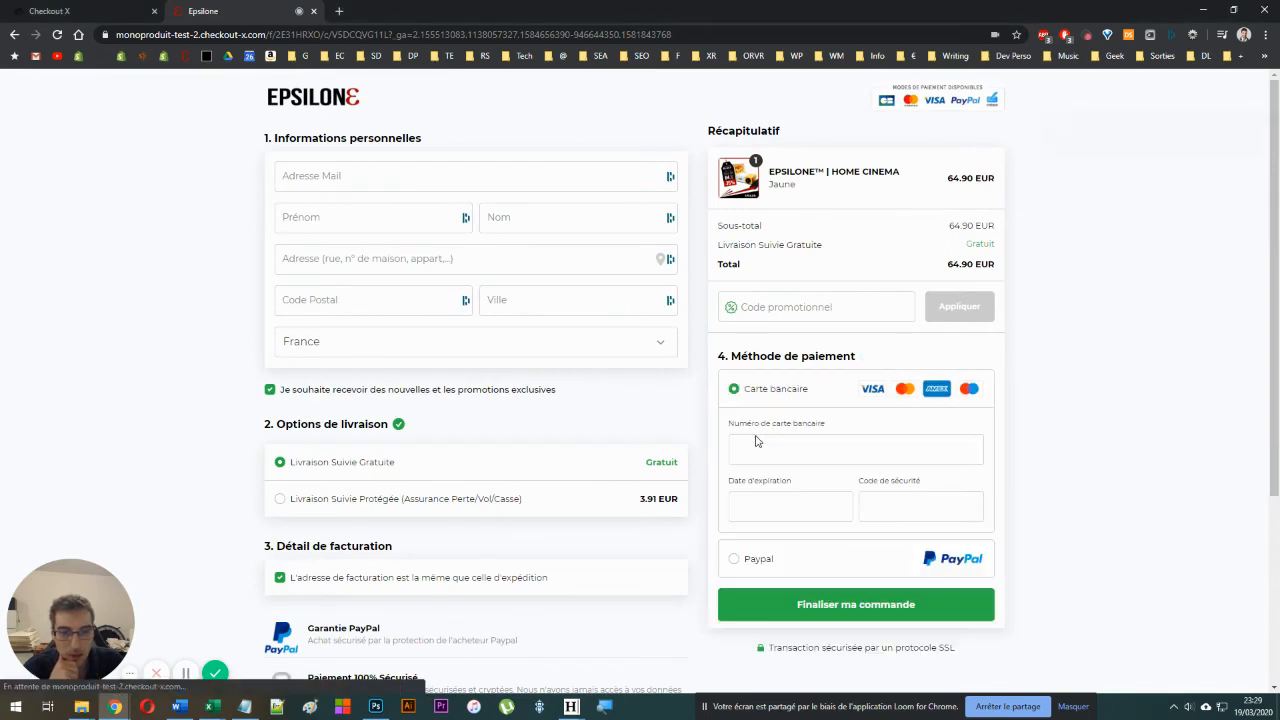
{"action": "left_click", "coordinate": [736, 560]}
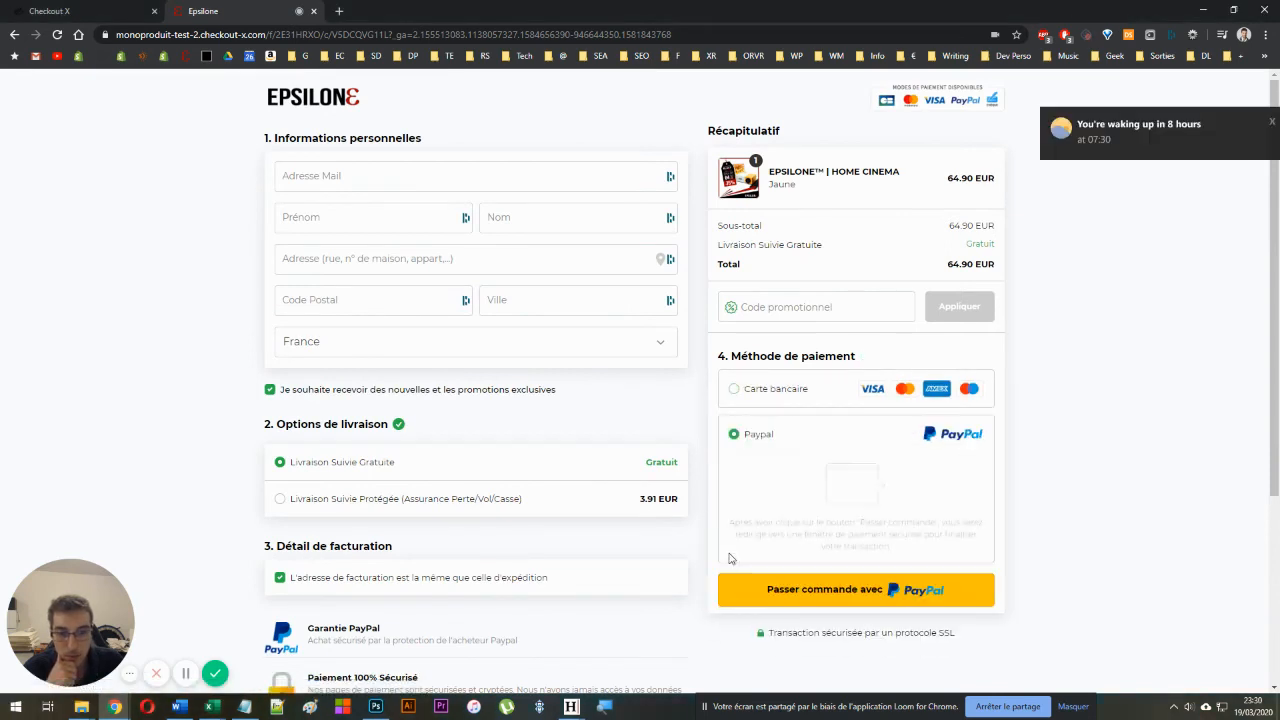
{"action": "left_click", "coordinate": [733, 398]}
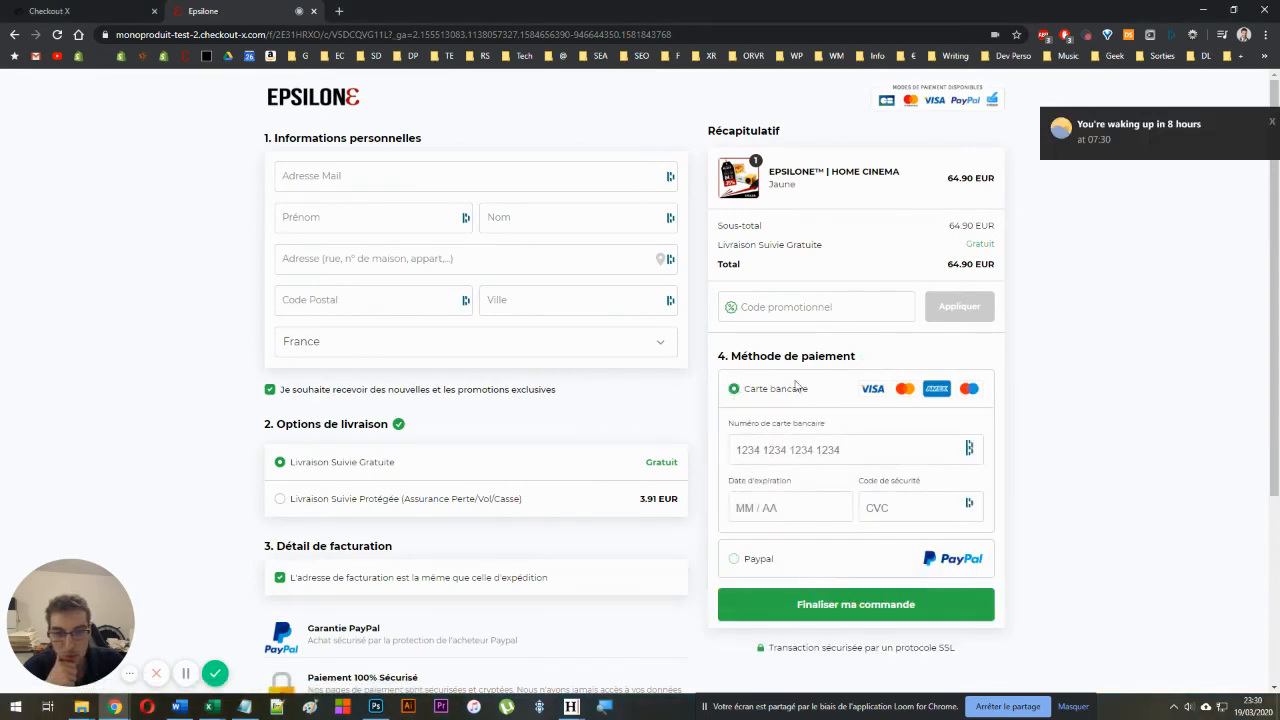
{"action": "double_click", "coordinate": [731, 356]}
{"action": "left_click_drag", "start_coordinate": [749, 376], "coordinate": [797, 410]}
{"action": "left_click", "coordinate": [828, 330]}
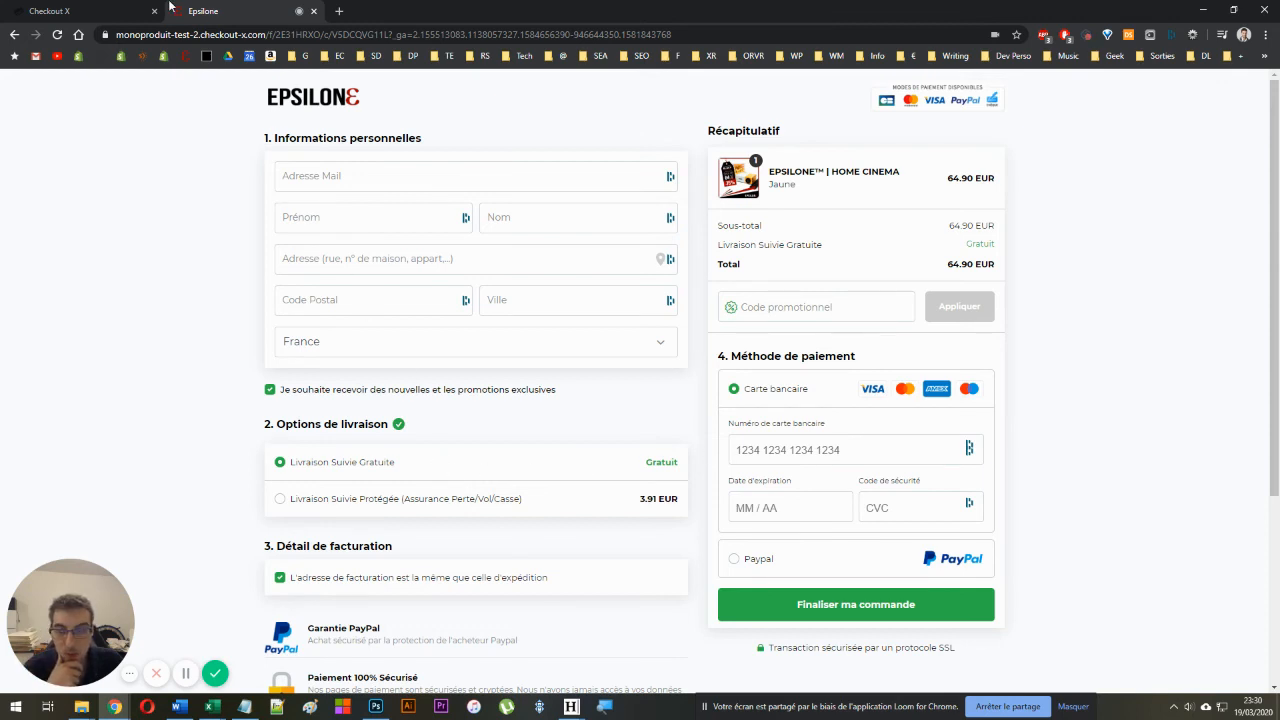
{"action": "left_click", "coordinate": [110, 11]}
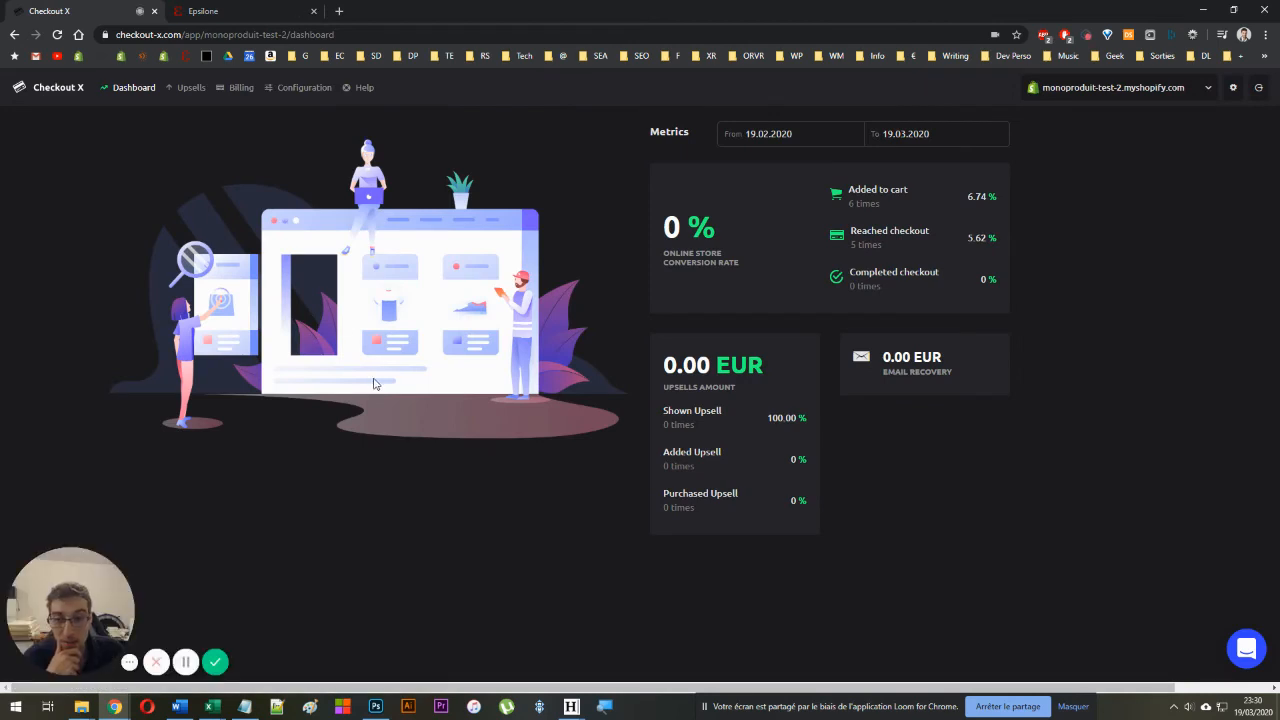